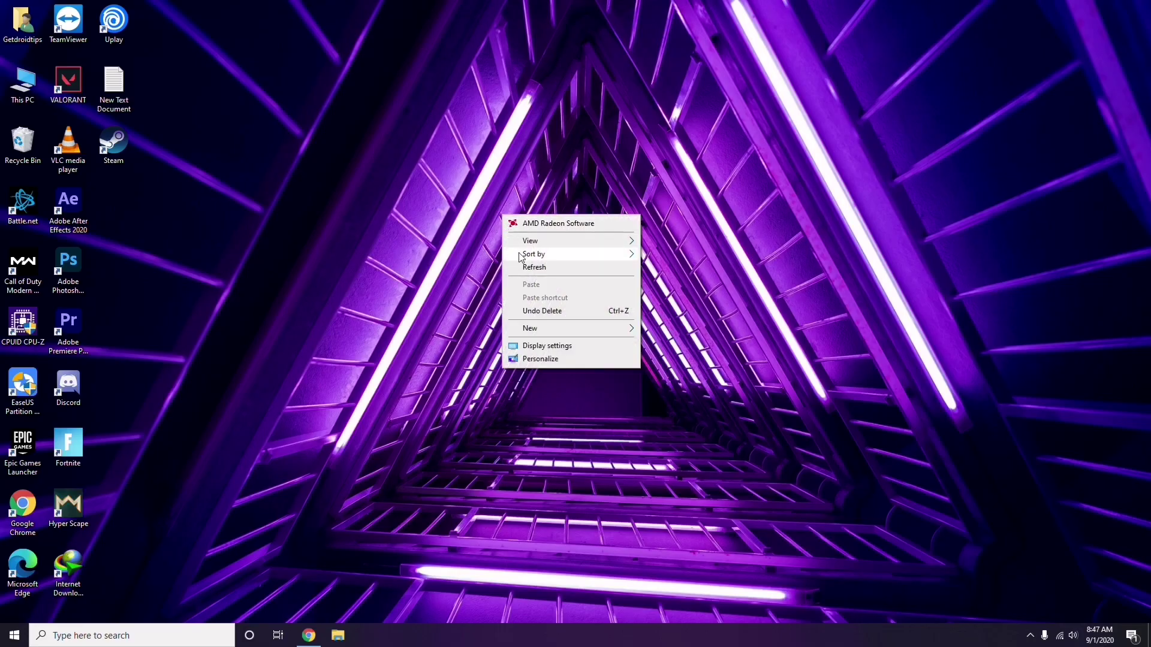
click(533, 267)
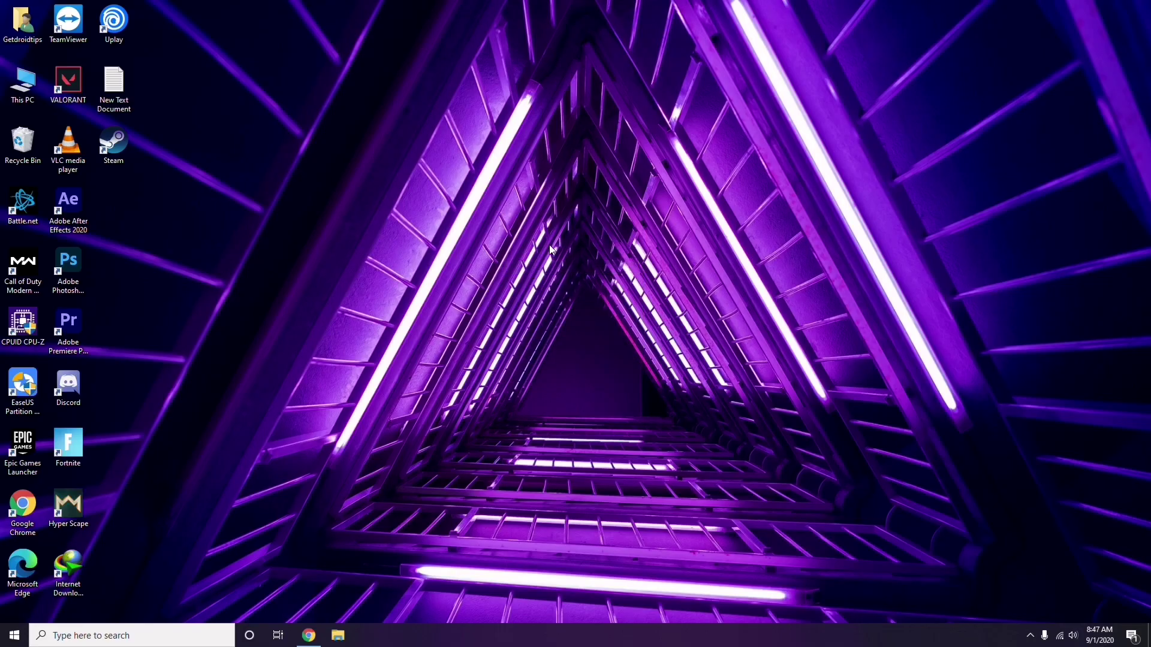
right_click(436, 168)
click(465, 221)
- Open Device Manager through This PC's Computer Management console to view the device categories, and close the console
right_click(25, 102)
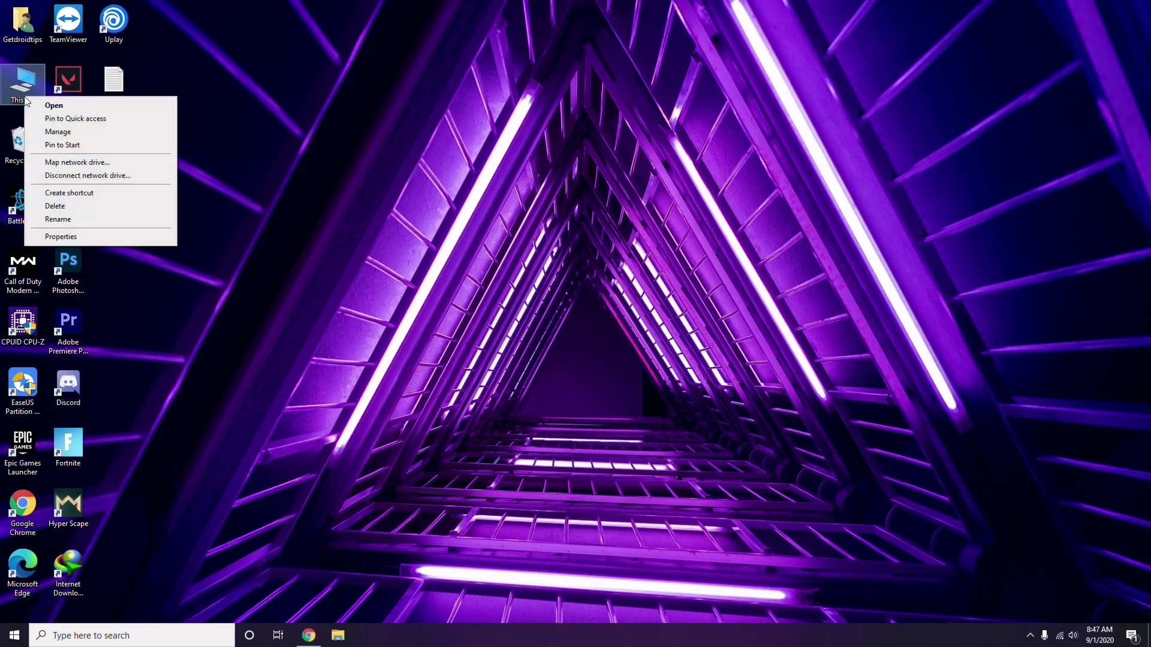
click(64, 132)
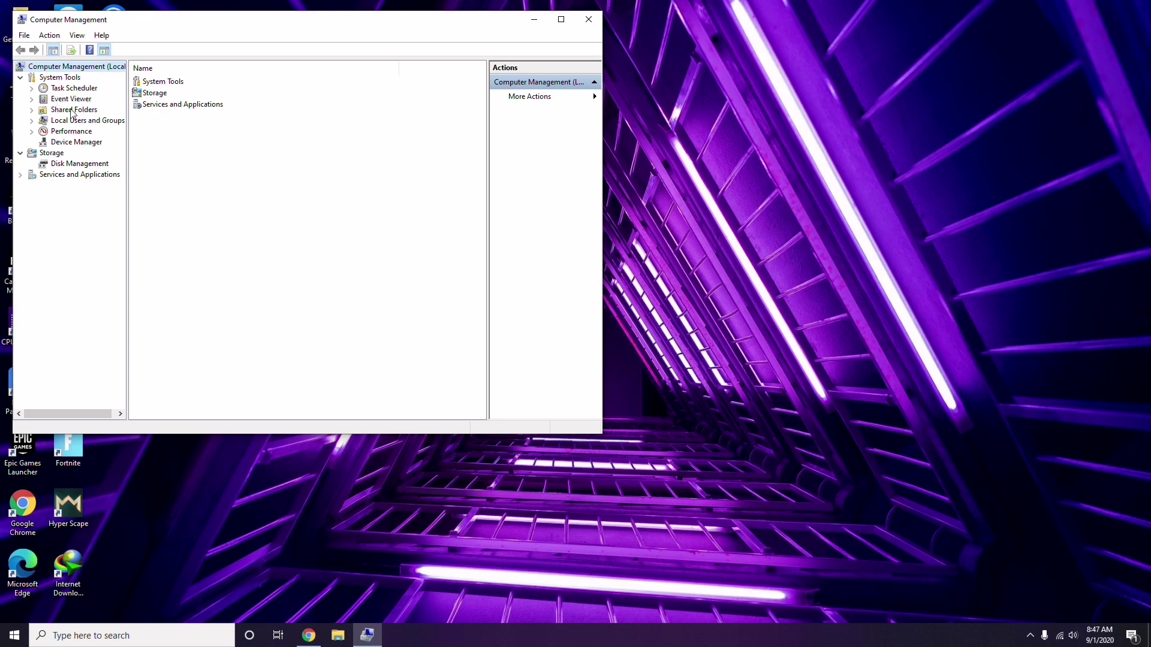
click(70, 142)
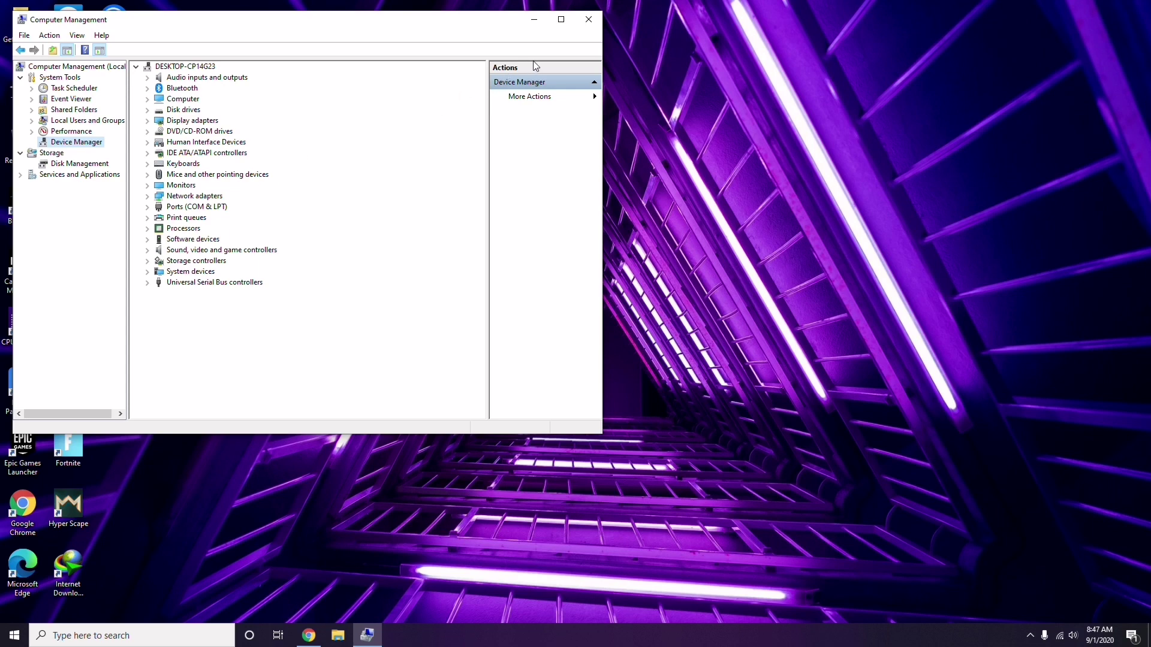
click(588, 20)
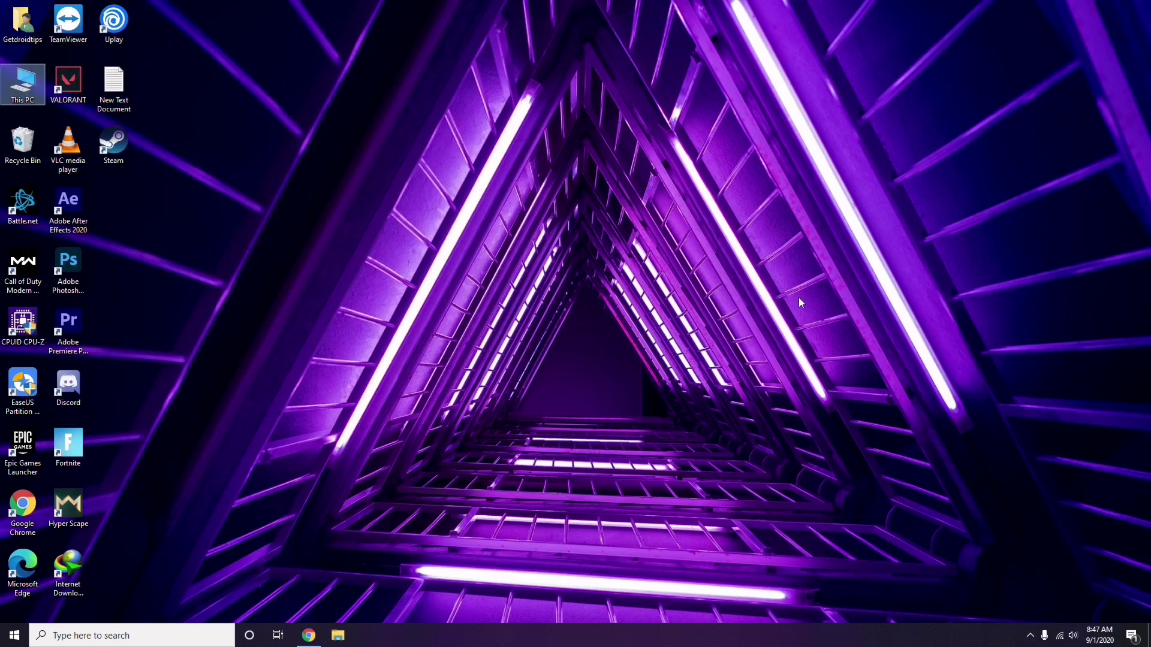
- Open AMD Radeon Software, review the System, Graphics and Display settings and the driver information on the home page, and close it
click(1031, 641)
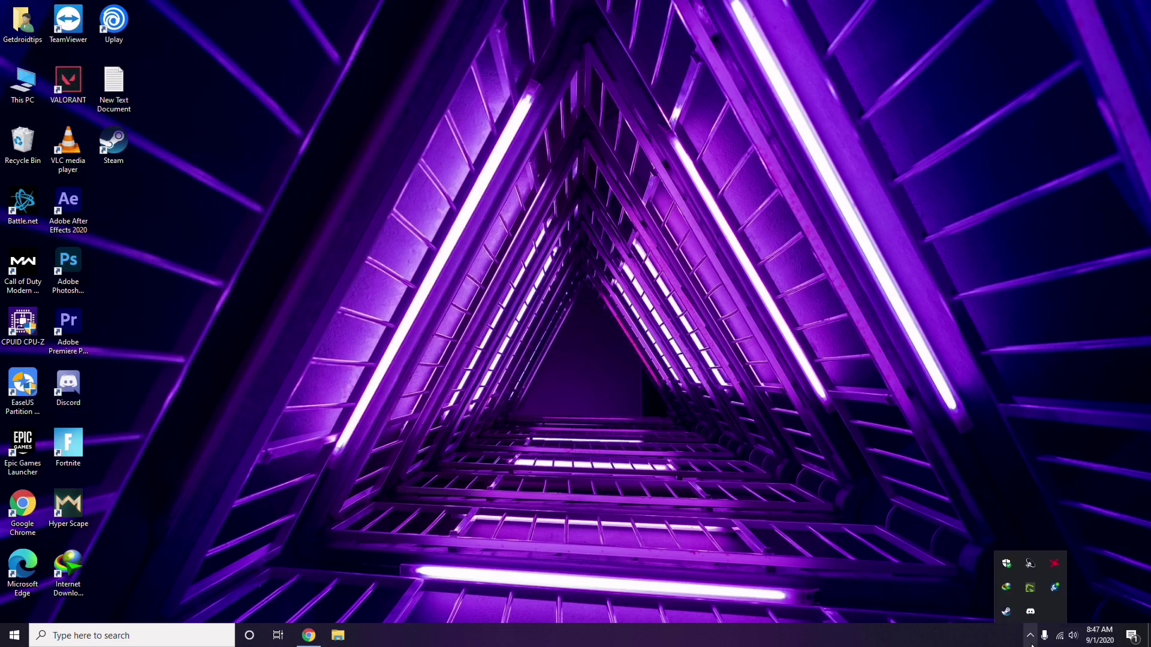
click(1053, 566)
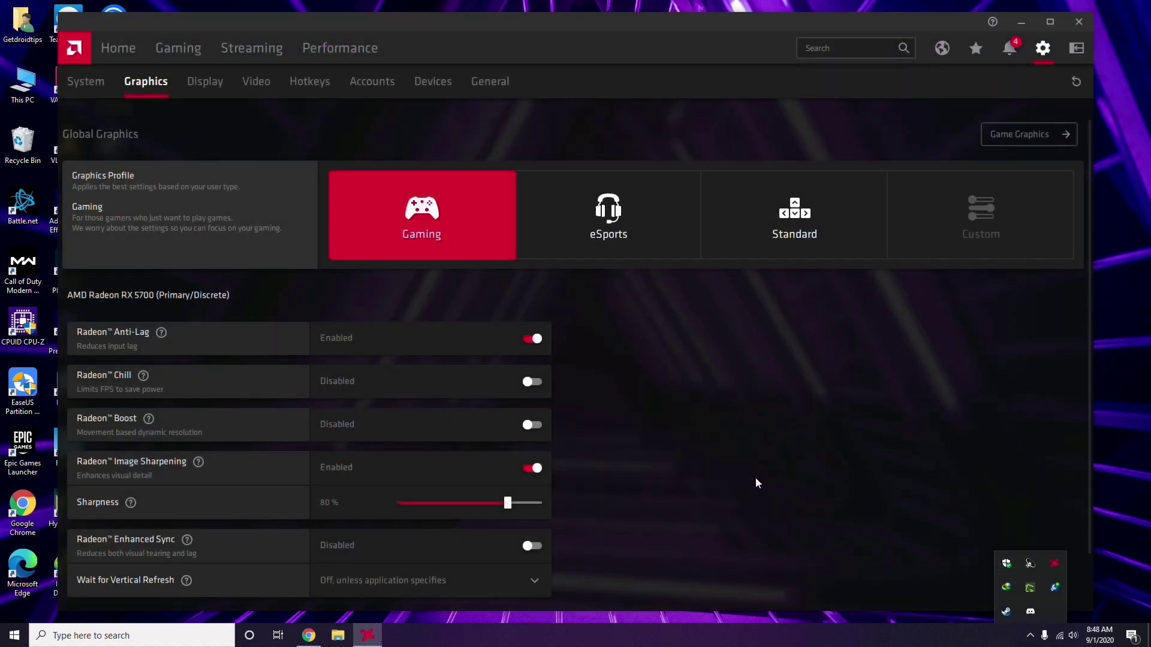
click(97, 84)
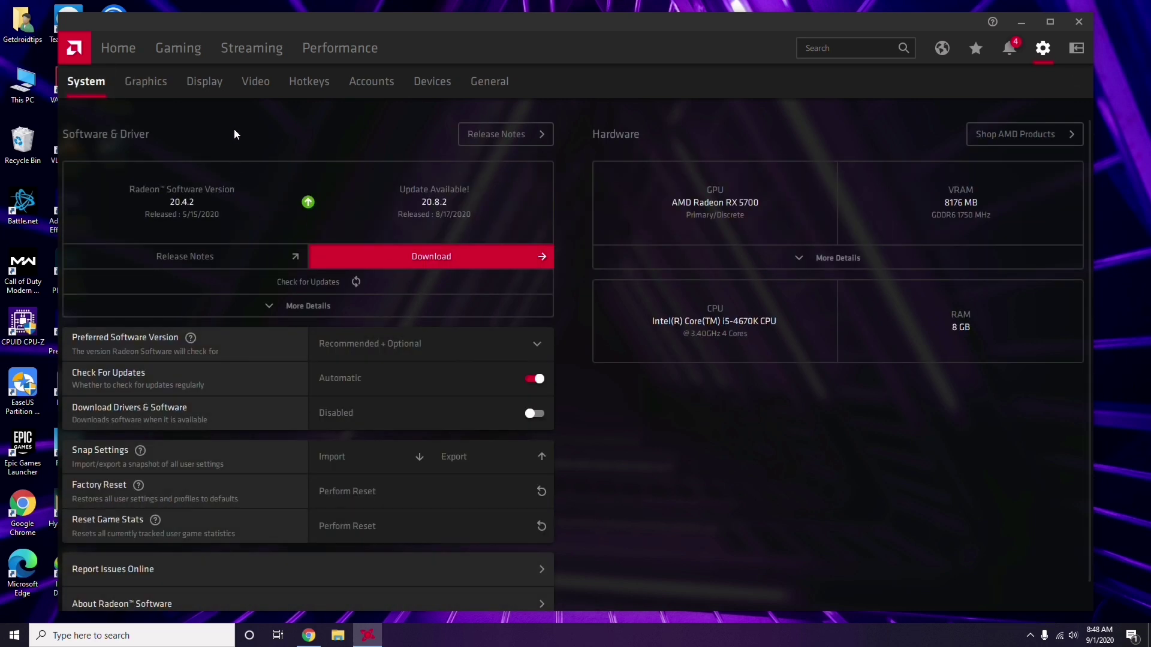
click(142, 84)
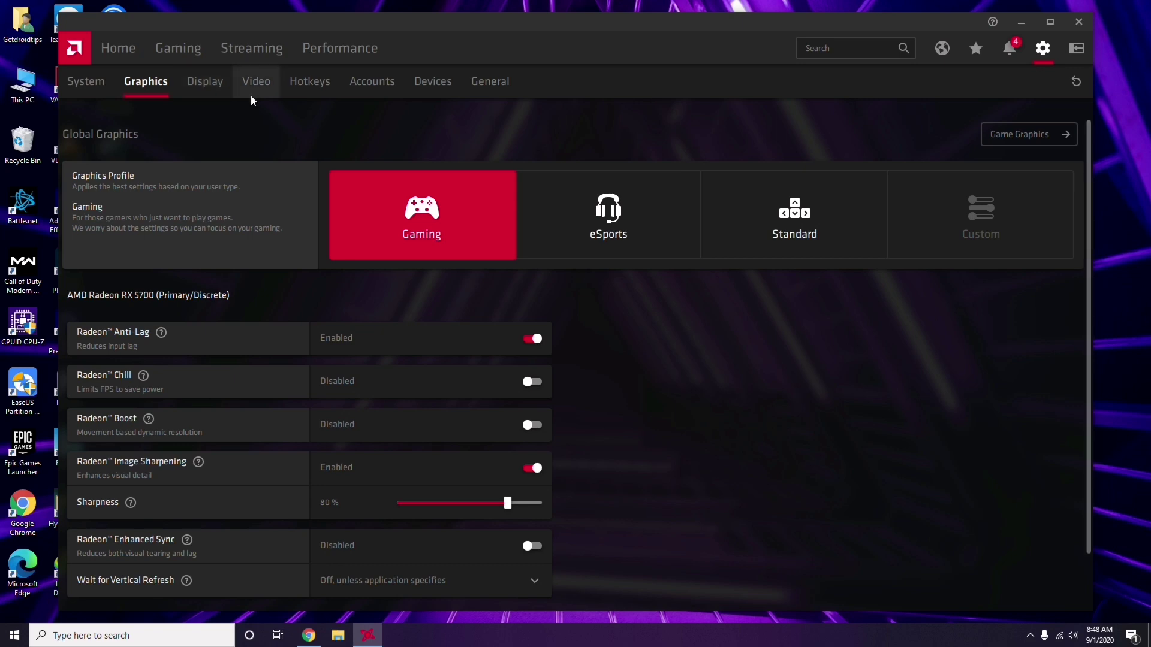
click(218, 89)
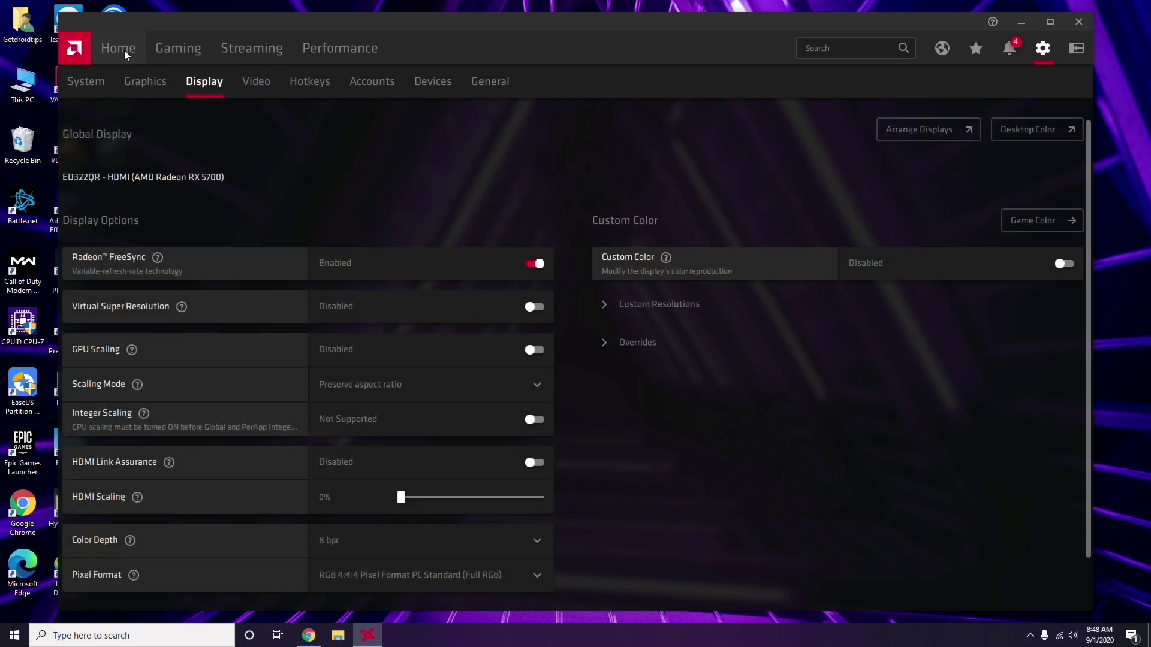
click(125, 50)
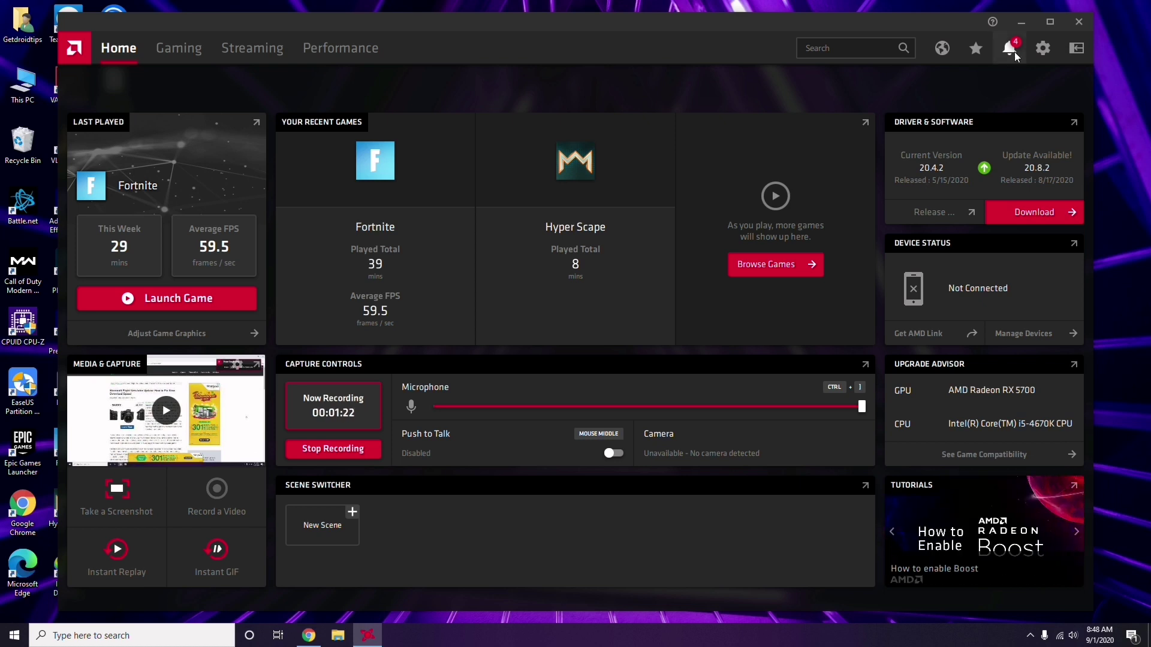
click(1079, 22)
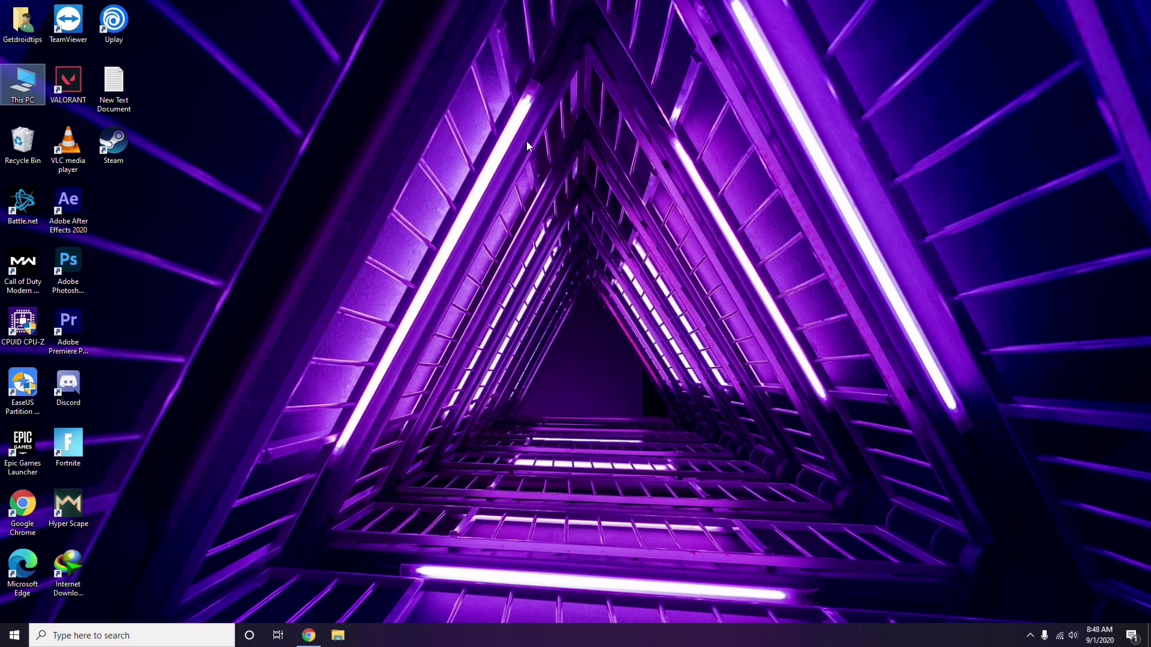
right_click(242, 155)
click(247, 210)
- Launch Steam, disable the Steam Overlay while in-game in the In-Game settings, save the change and close Steam
double_click(113, 144)
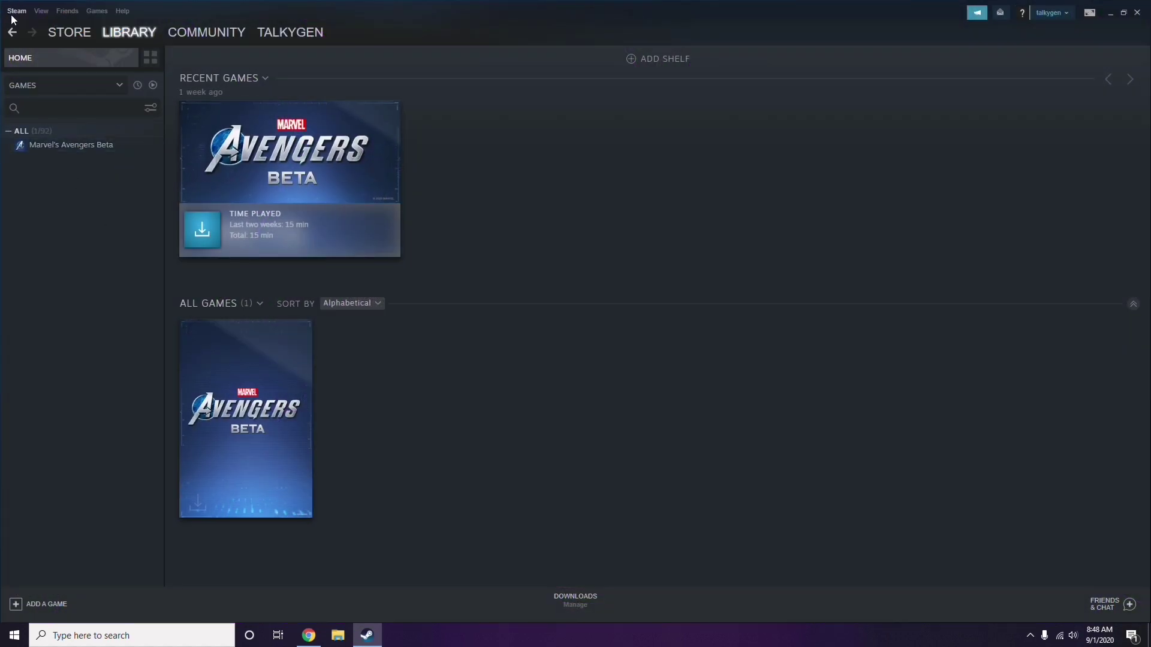
click(15, 12)
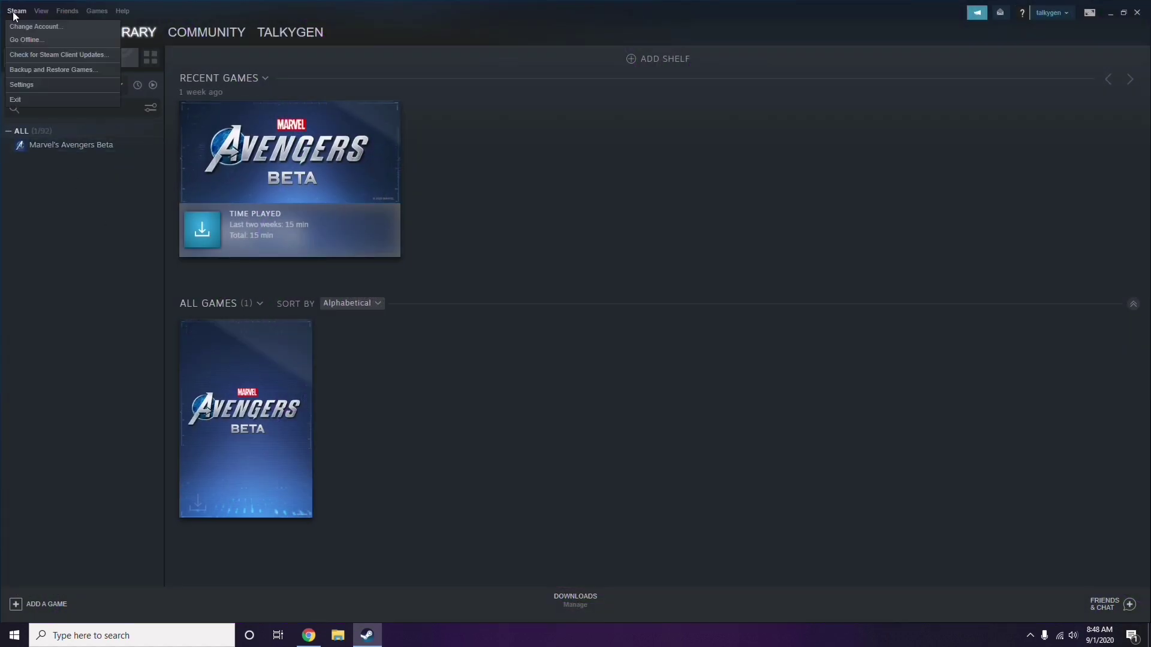
click(38, 83)
drag(699, 229, 638, 131)
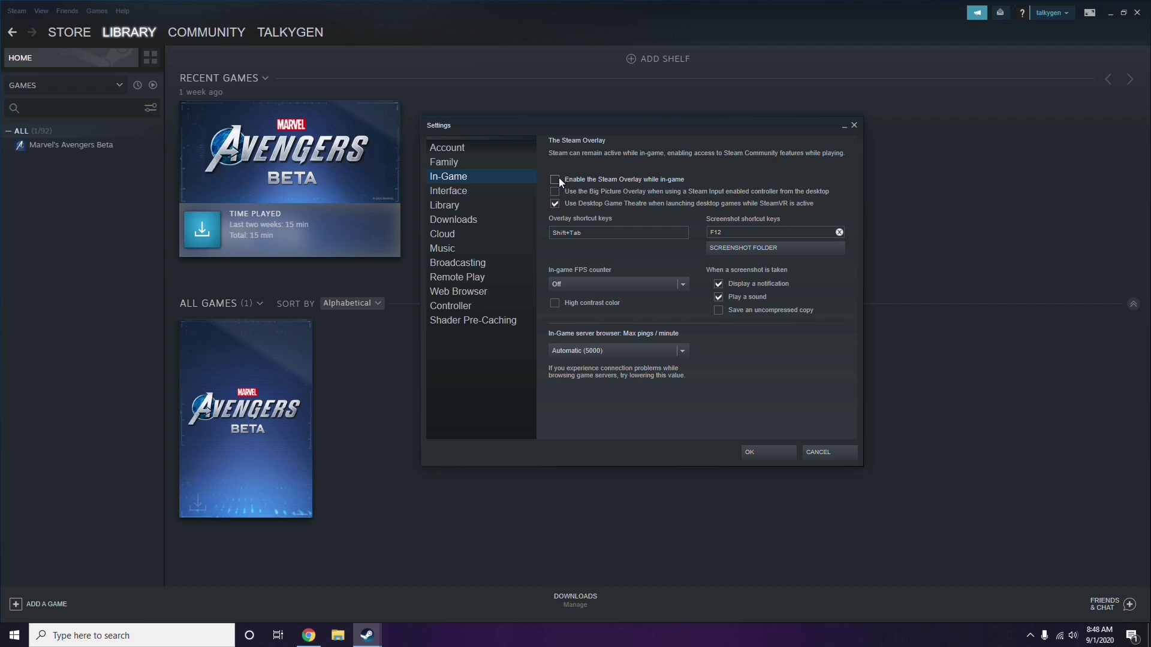
click(758, 453)
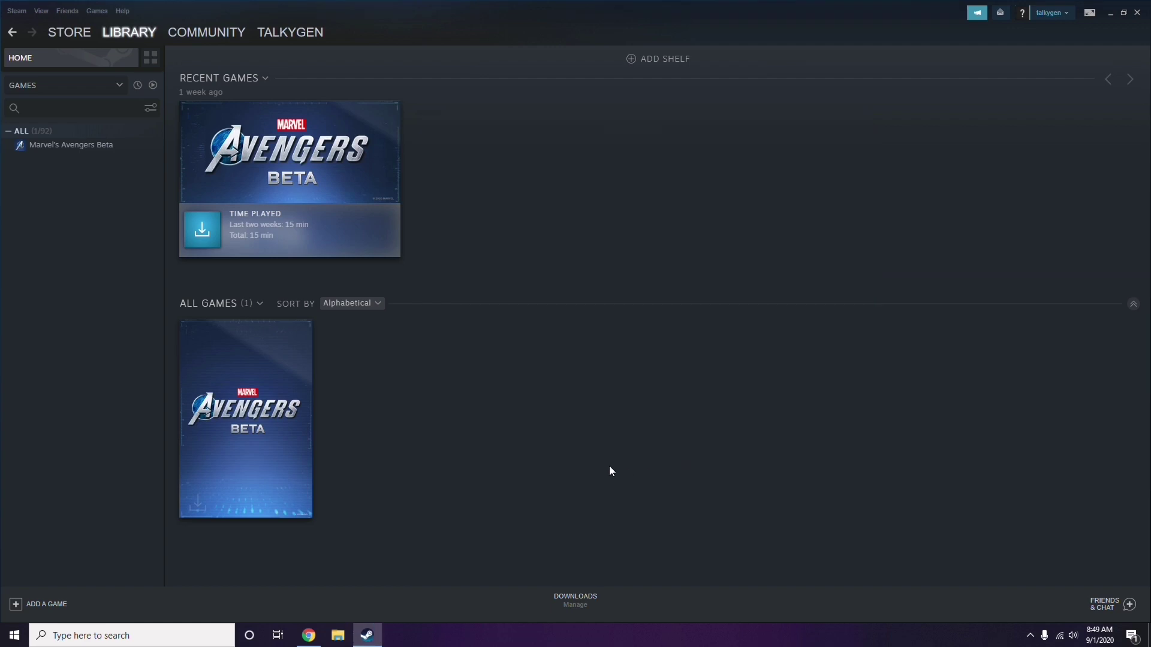
click(1137, 13)
right_click(468, 191)
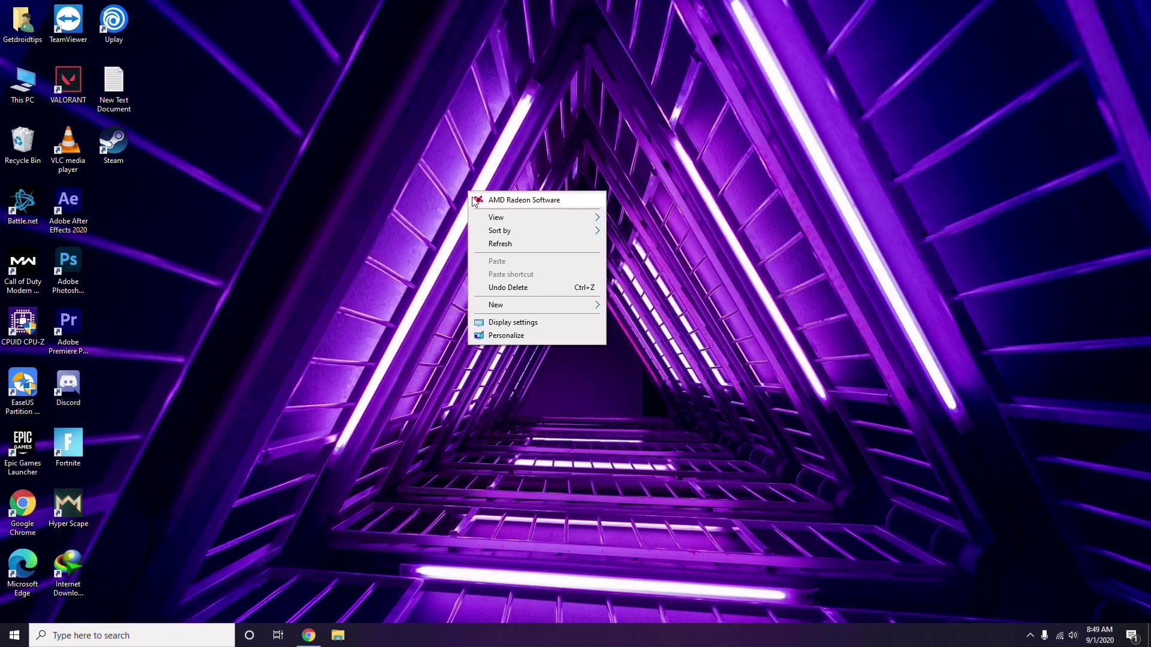
click(500, 250)
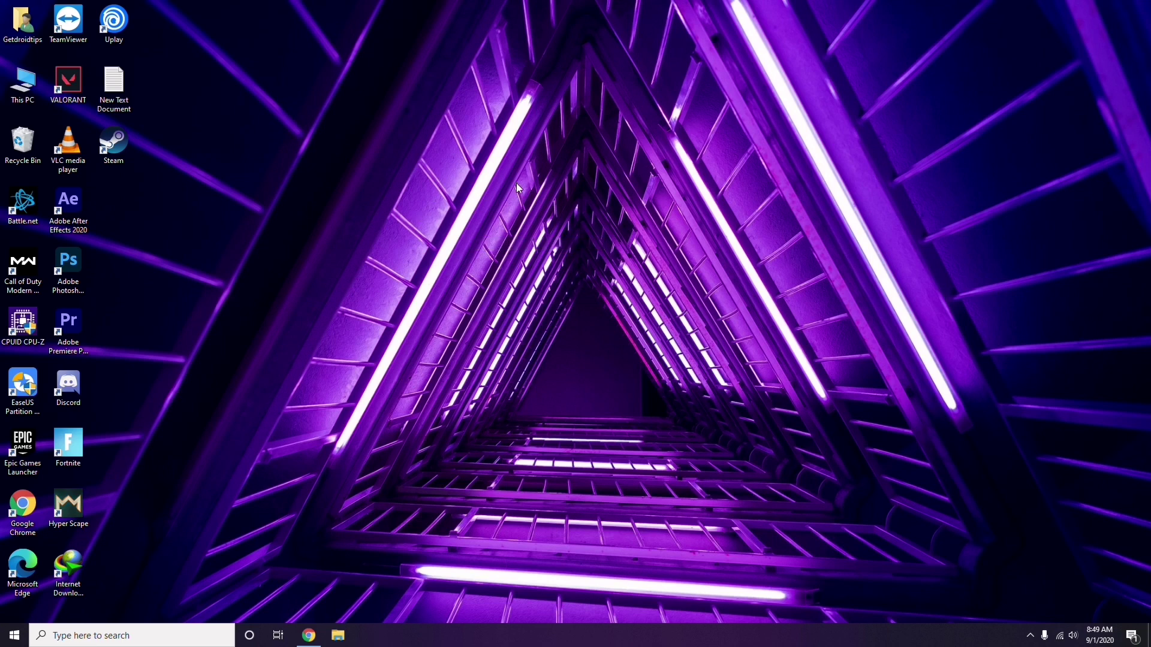
- Launch Discord and turn off the OpenH264 Video Codec provided by Cisco Systems in the Voice & Video settings
double_click(77, 383)
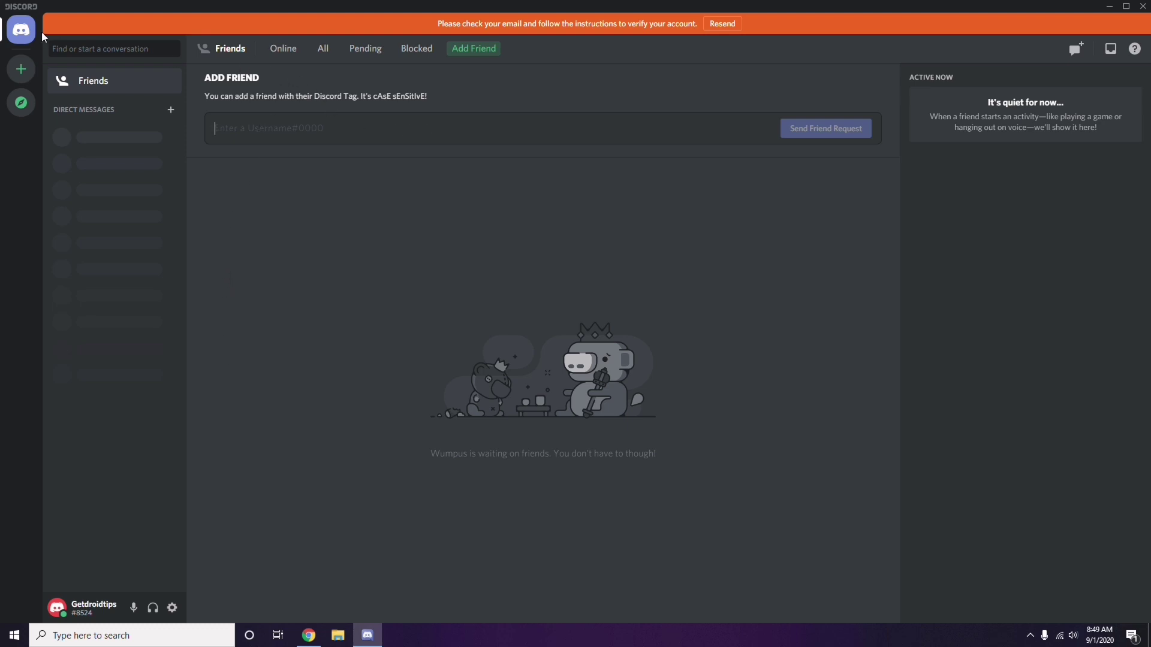
click(172, 608)
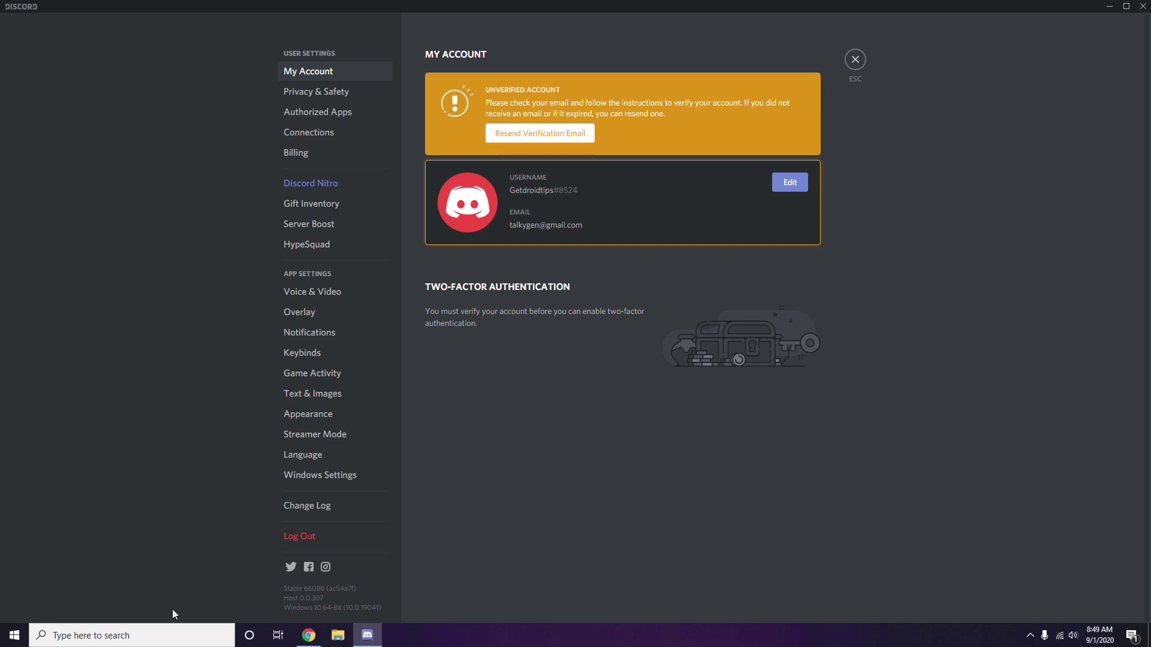
click(306, 293)
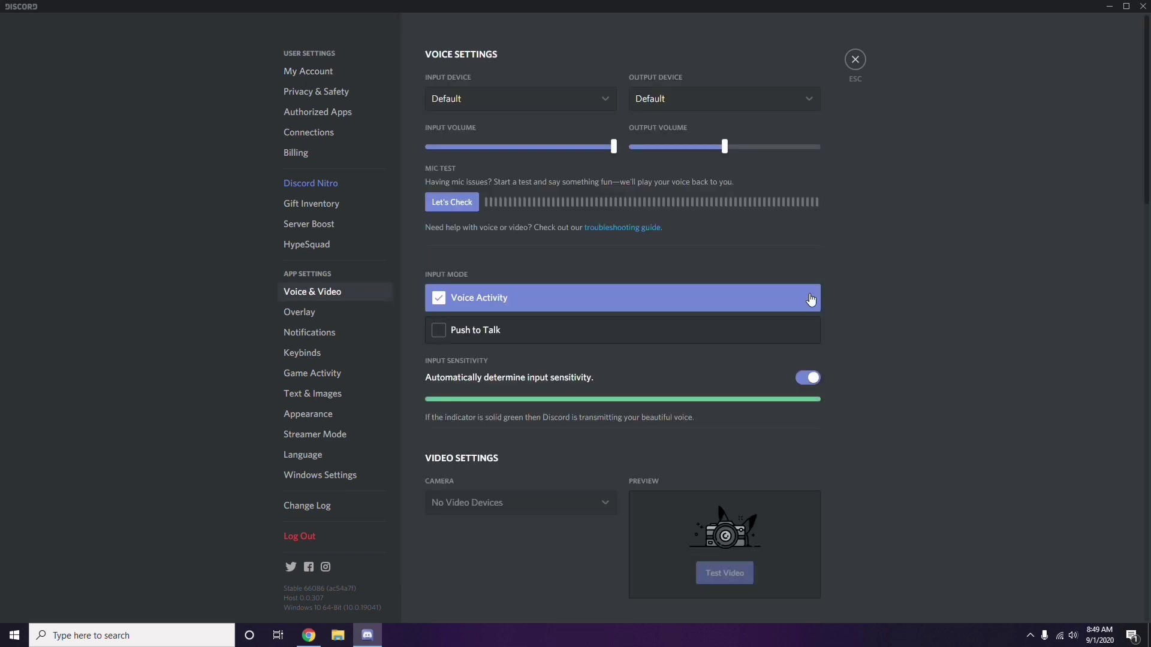
scroll(879, 293, down, 8)
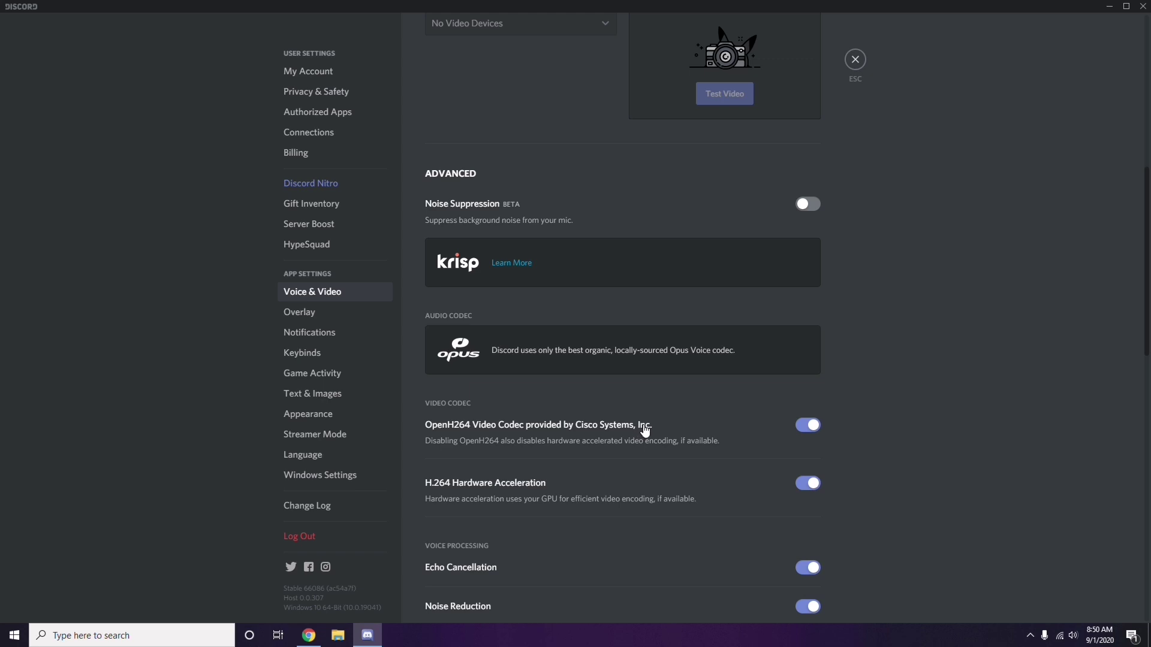
click(765, 442)
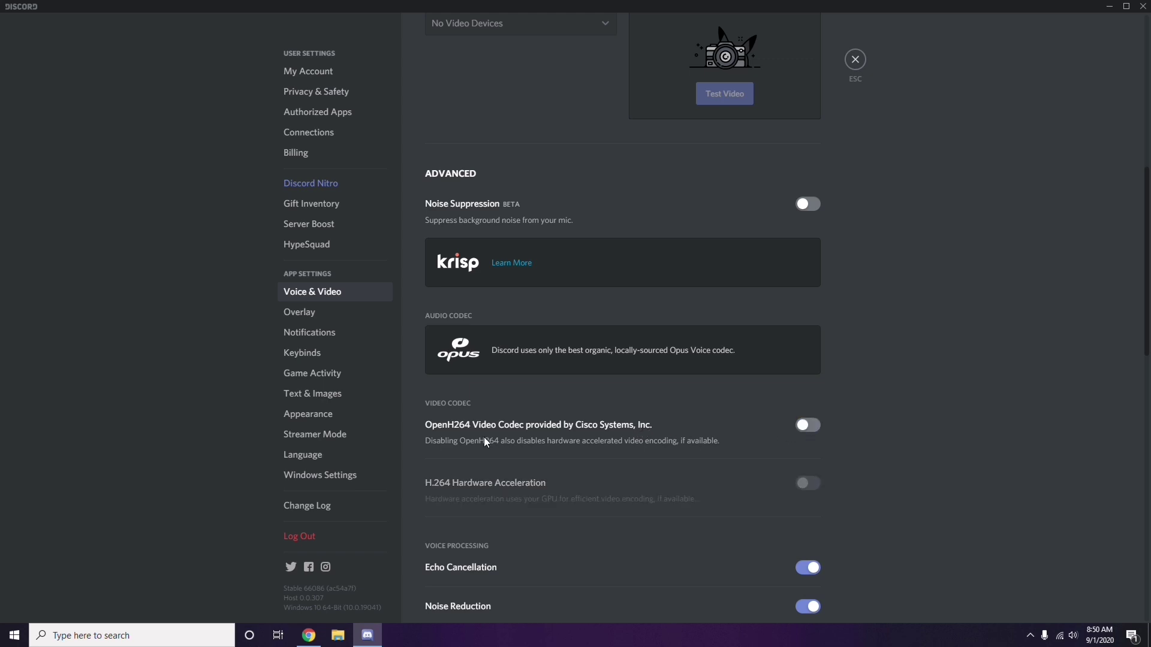
scroll(595, 429, down, 2)
scroll(595, 429, down, 4)
scroll(594, 428, up, 1)
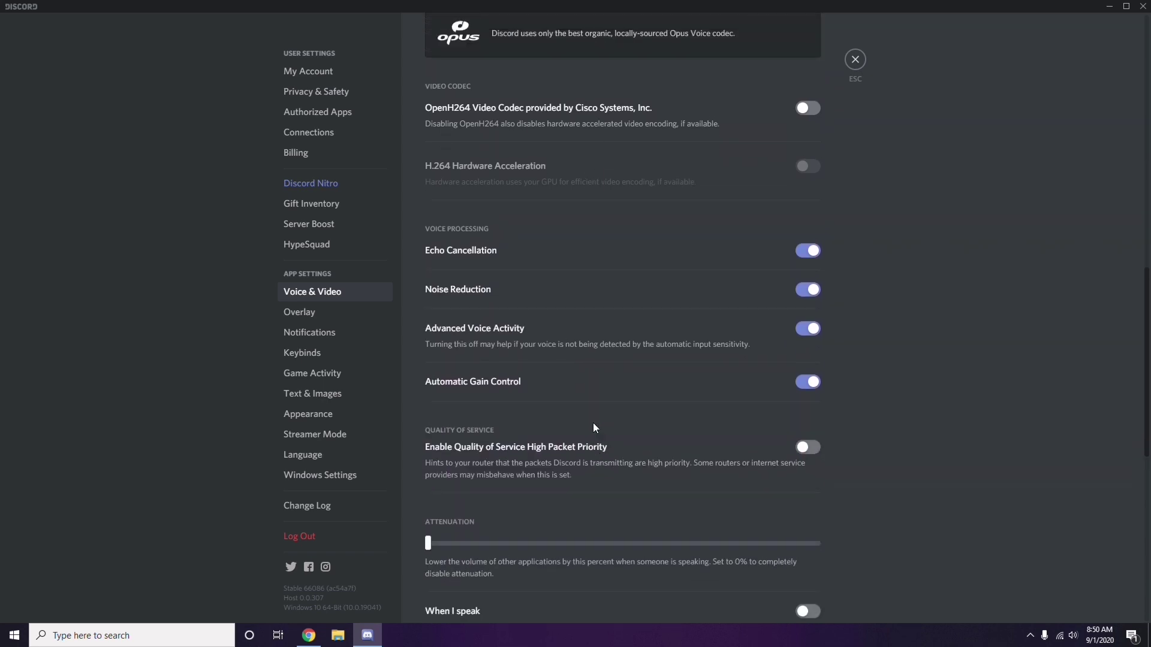
- Turn off the in-game overlay in Discord's Overlay settings
click(302, 316)
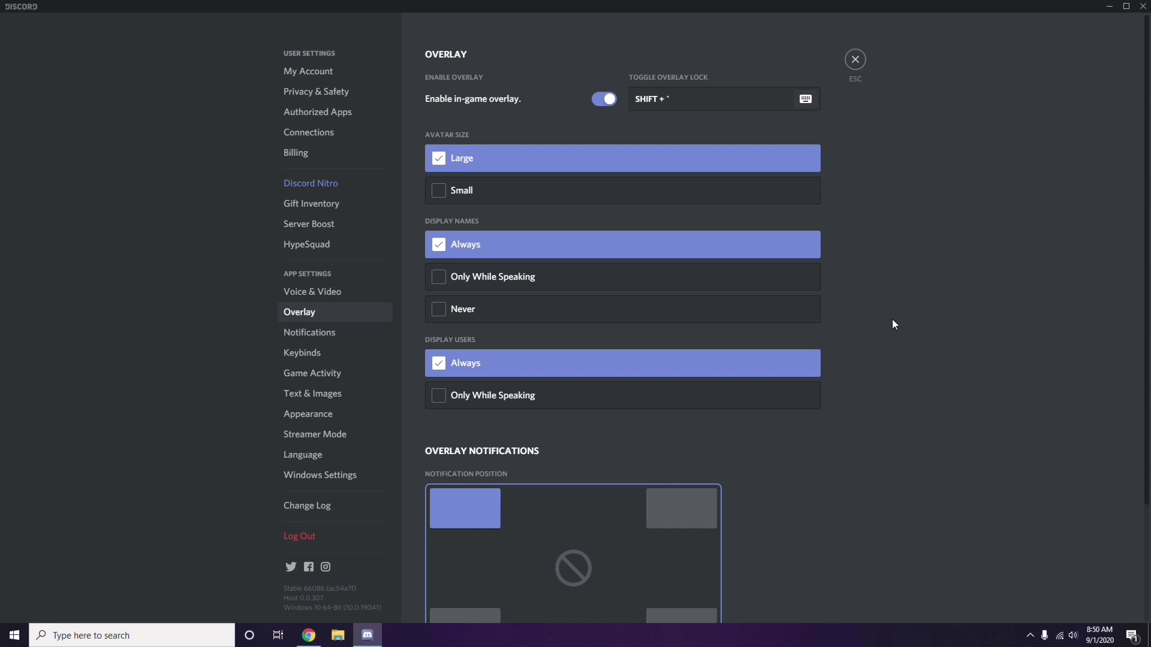
scroll(892, 320, down, 1)
scroll(892, 320, up, 1)
click(601, 101)
- Turn off Hardware Acceleration in Discord's Appearance settings, confirm the change and minimize Discord
click(318, 418)
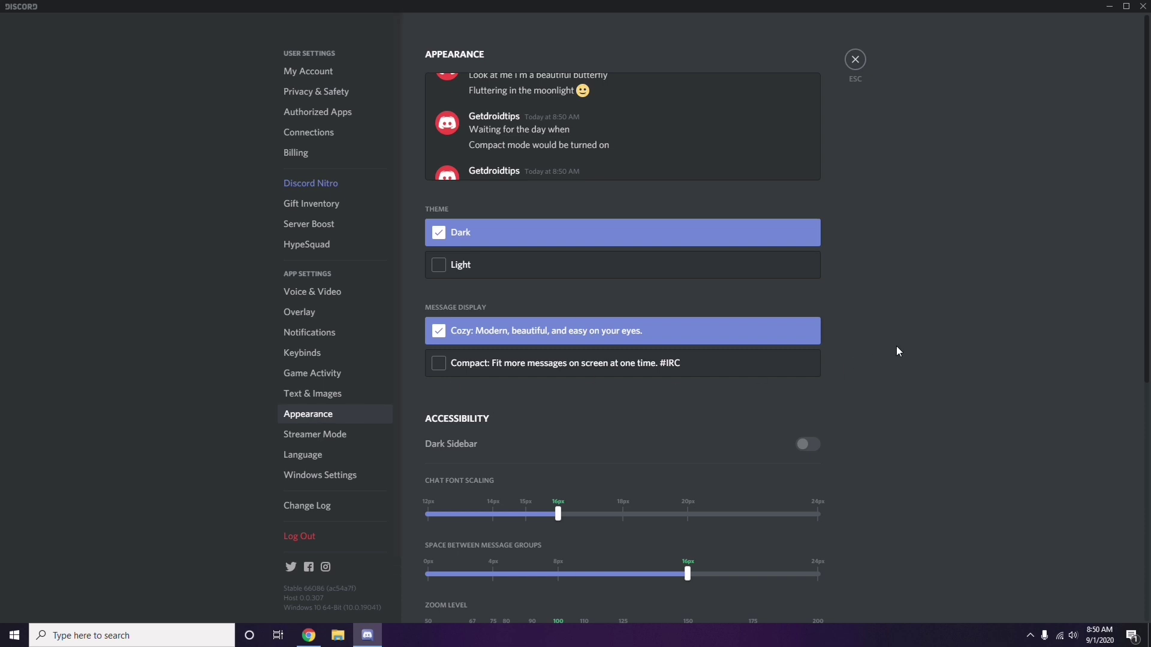
scroll(897, 346, down, 7)
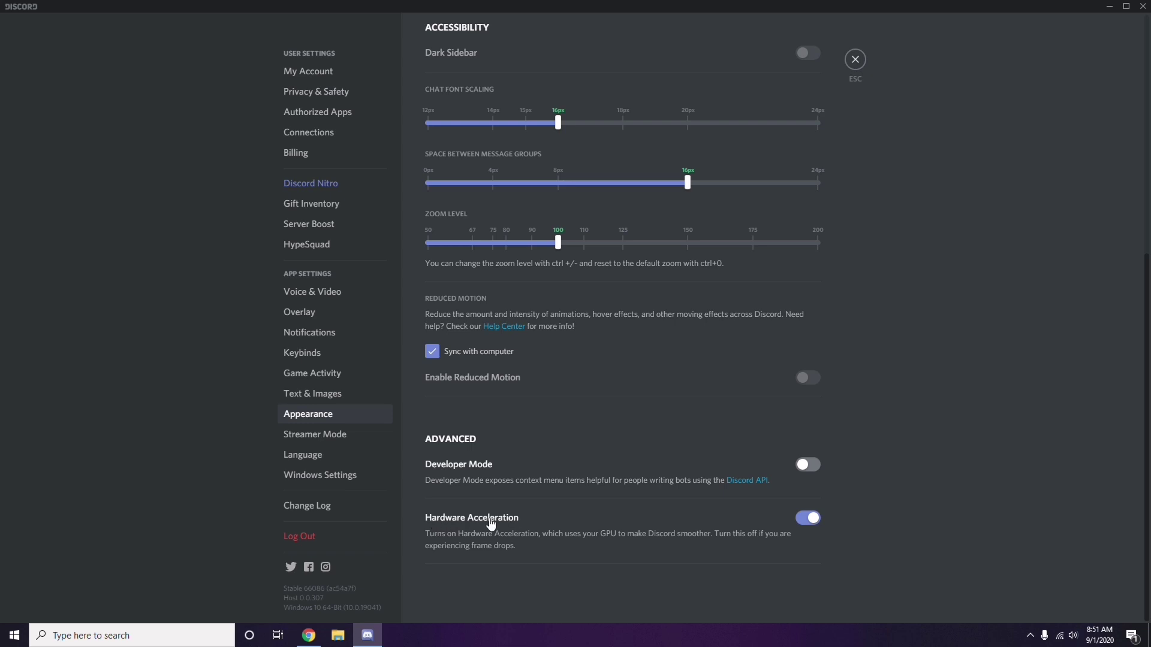
click(807, 518)
click(652, 354)
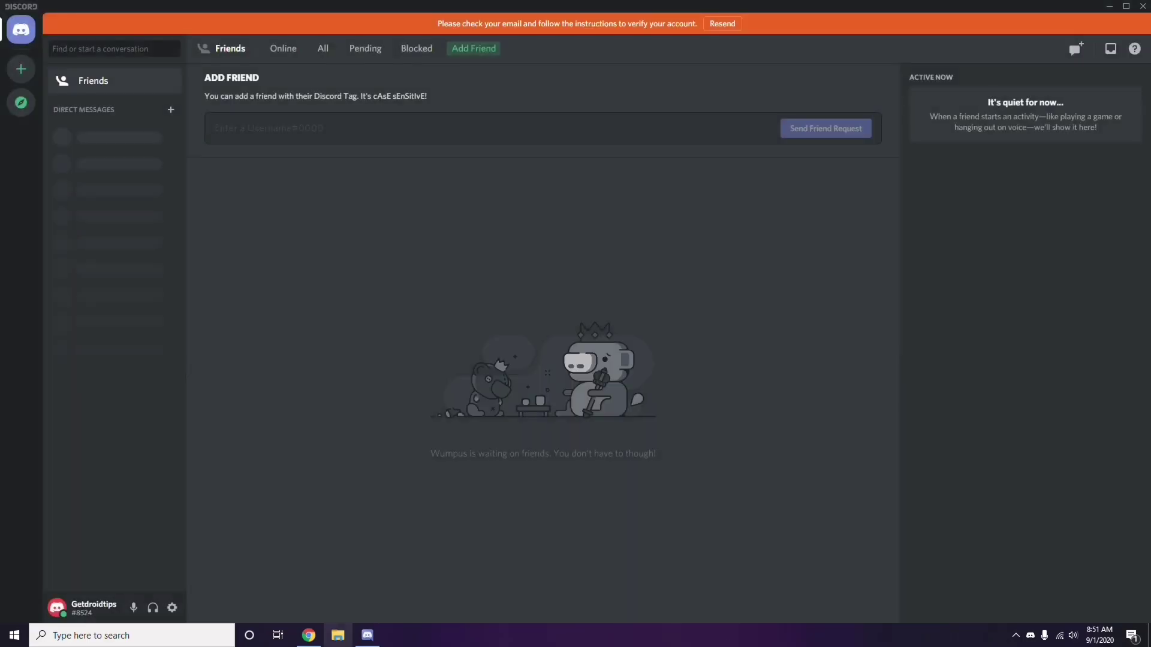
click(1109, 7)
right_click(458, 154)
click(487, 211)
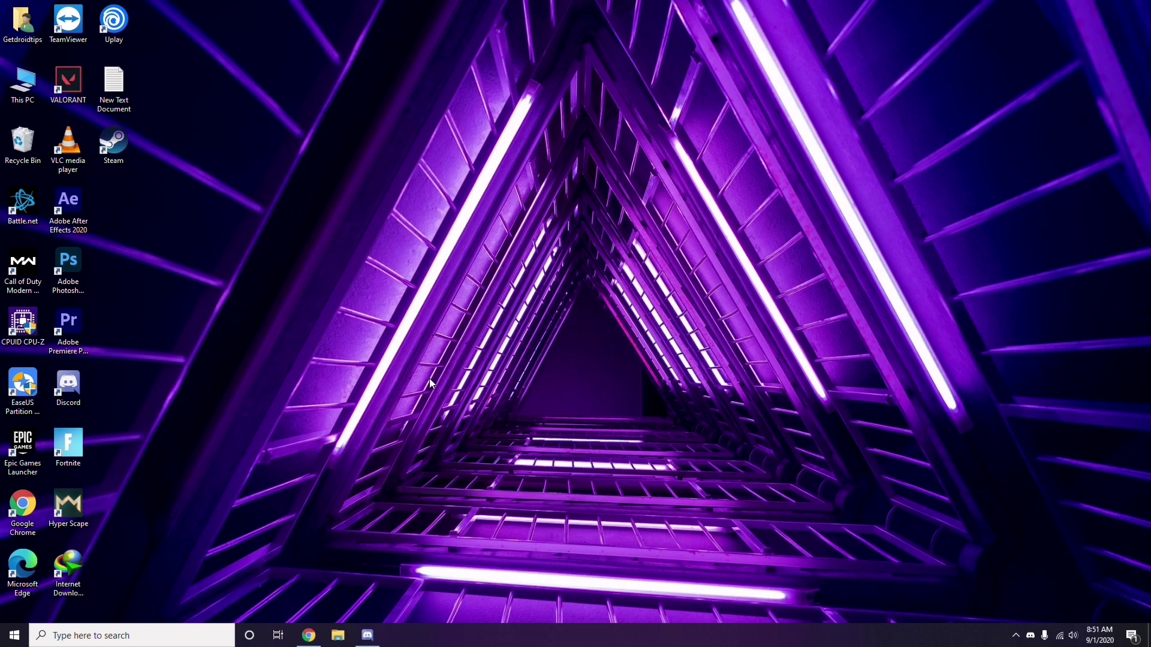
- Search Windows for "windows" and open the Windows Update settings to check for updates
click(93, 636)
text(windows)
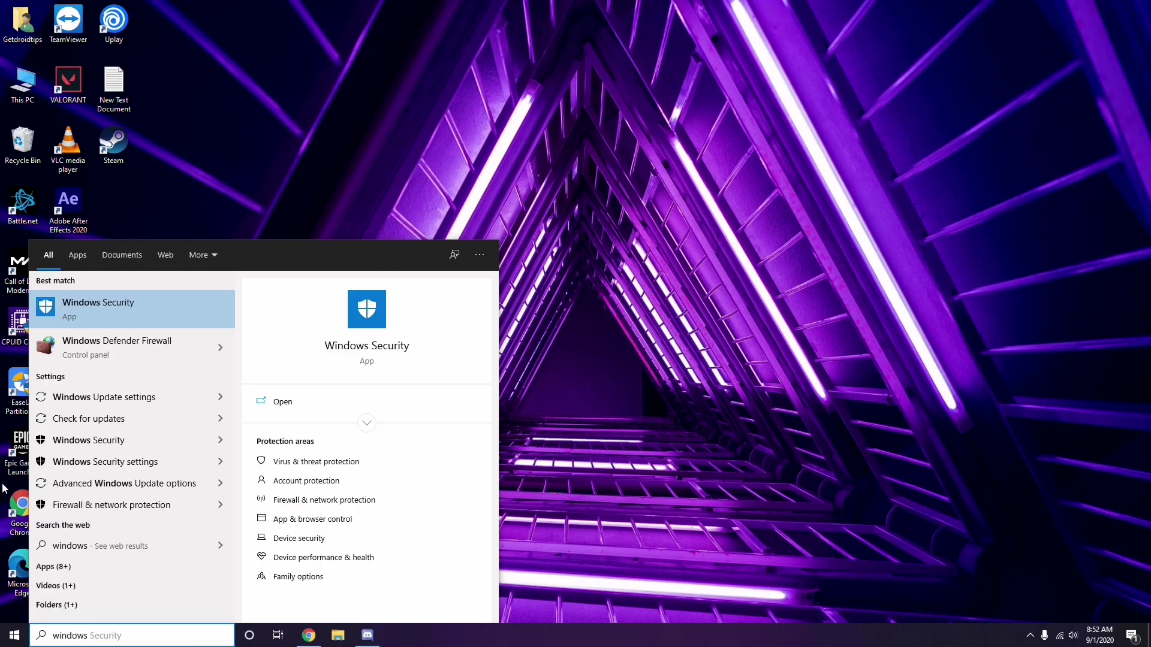
click(144, 397)
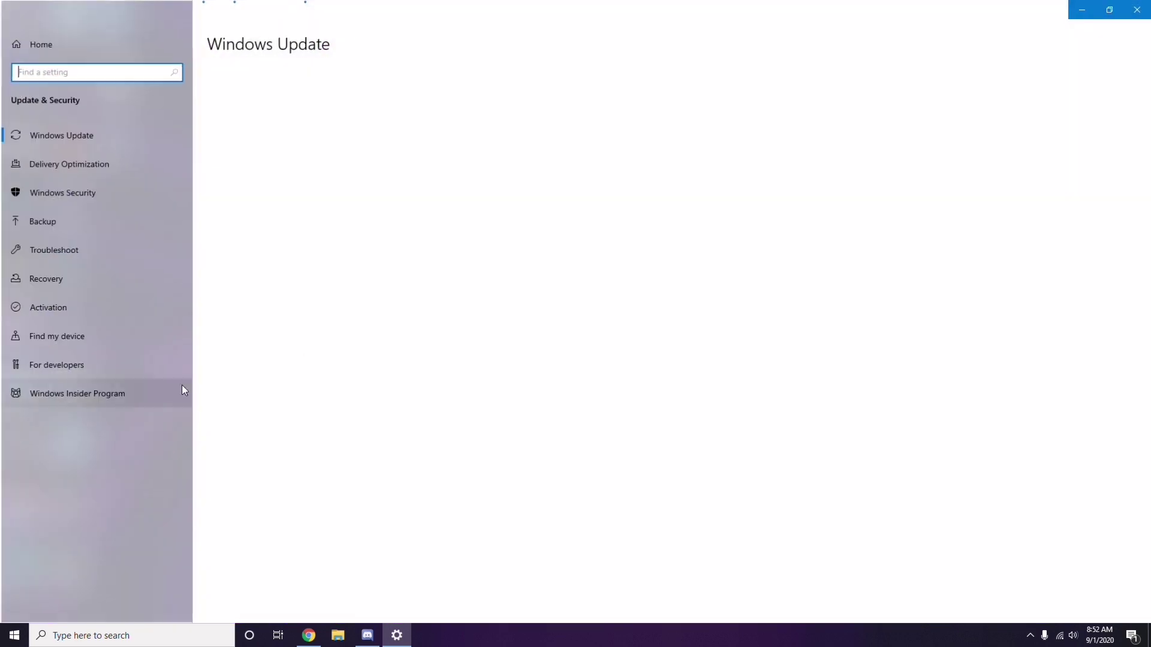
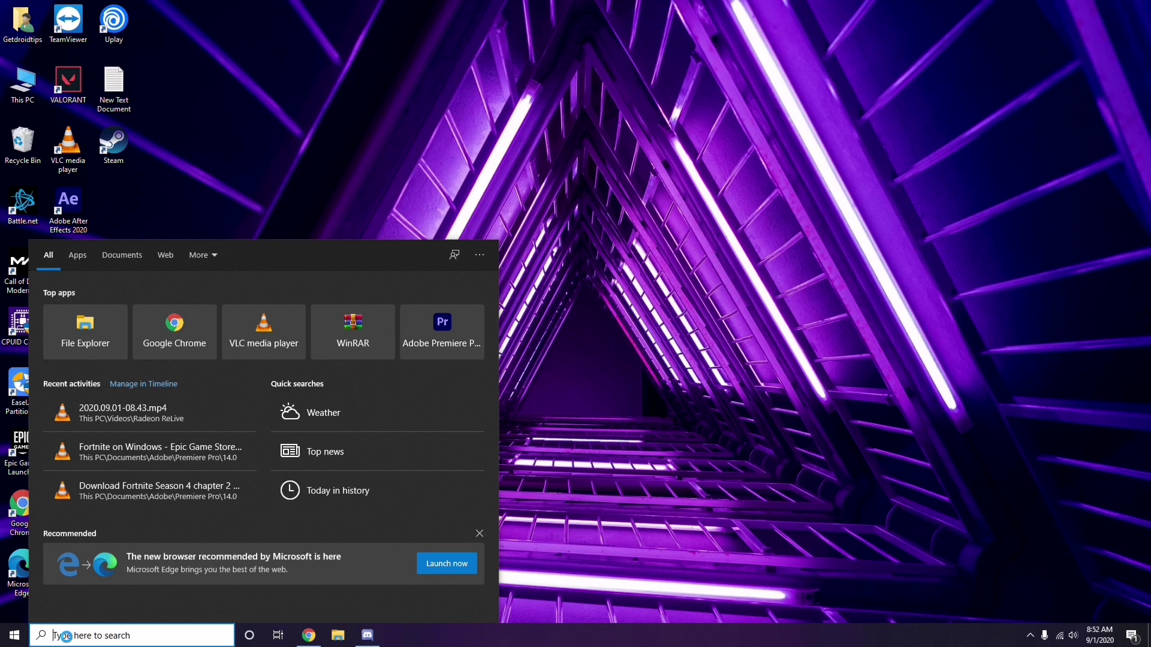
- Search Windows for "settings" and open the Windows Settings home page
text(settin)
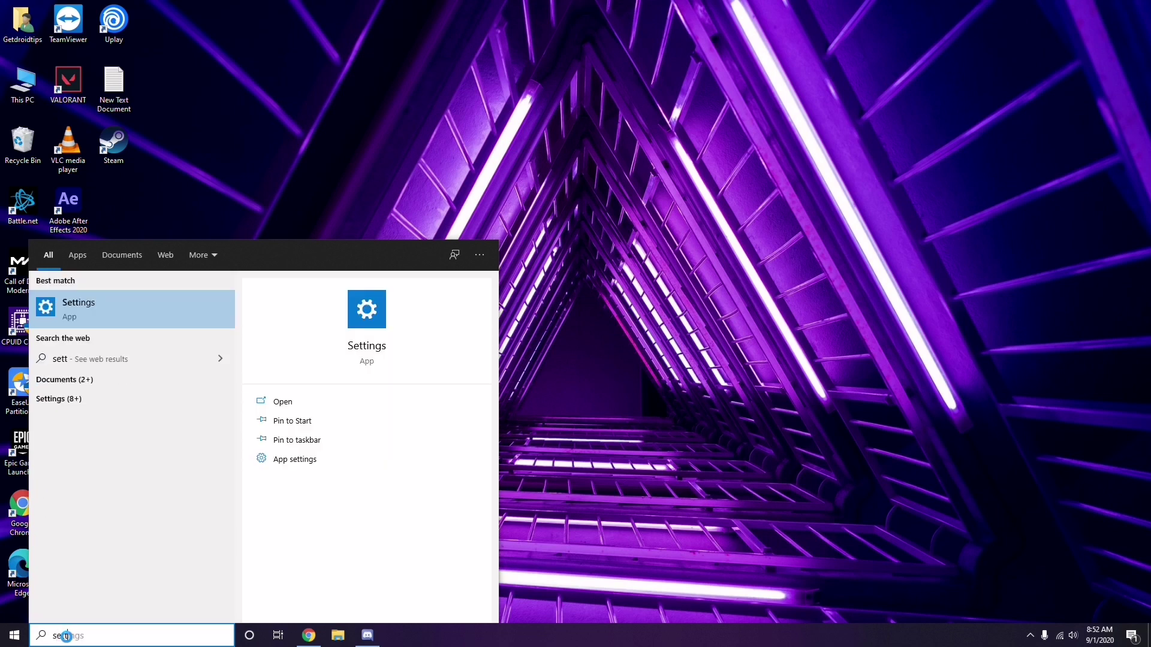
text(gs)
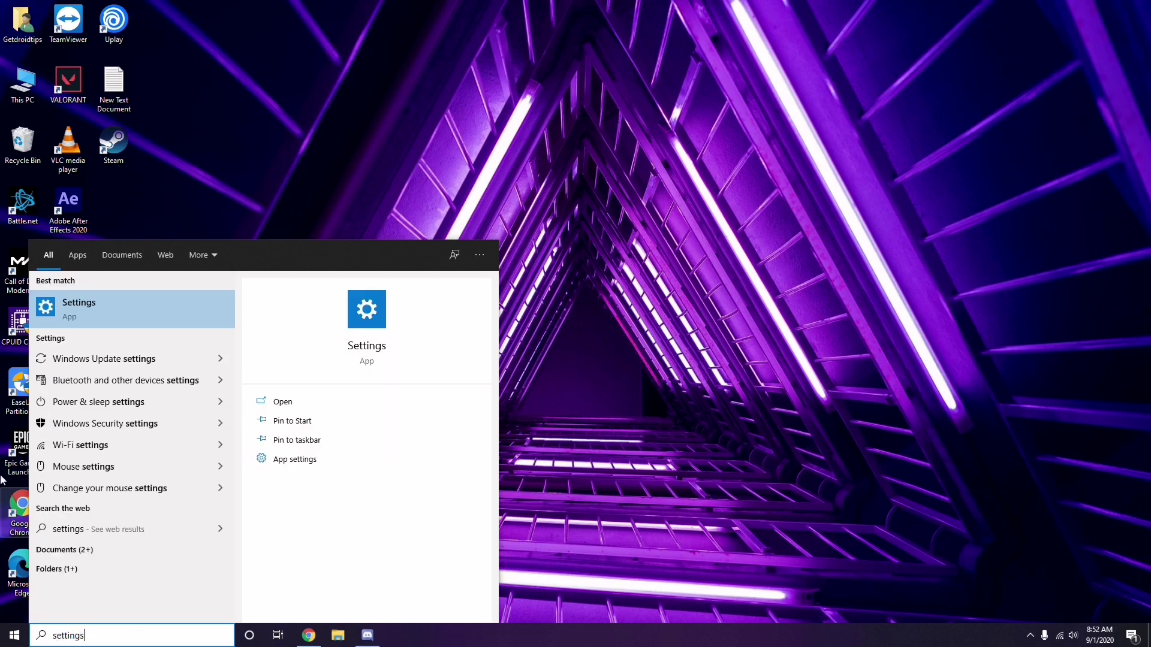
click(127, 312)
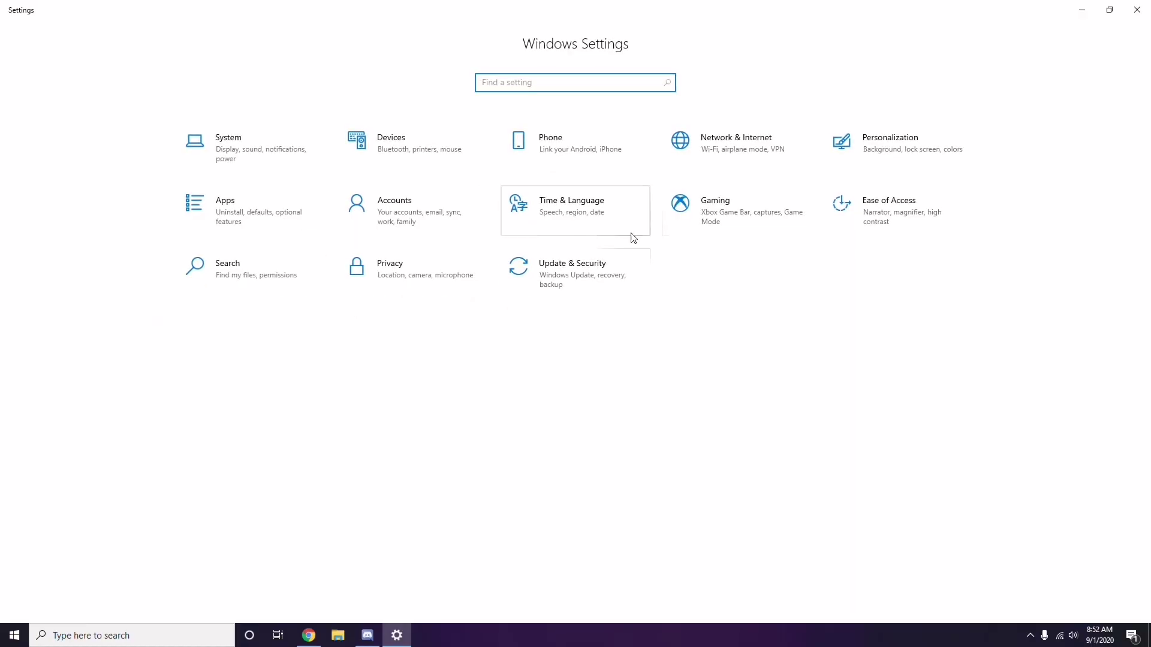
- Open the installed updates list from the Windows Update history and view the uninstall option for the Visual C++ 2010 x64 update KB2565063
click(577, 285)
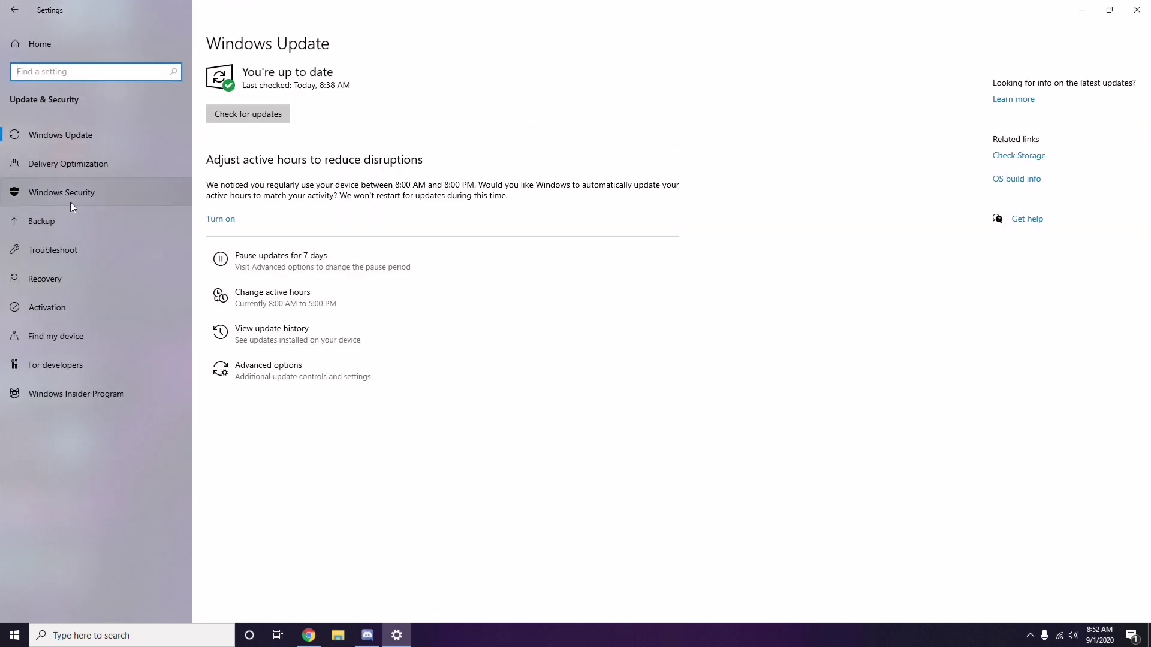
click(273, 334)
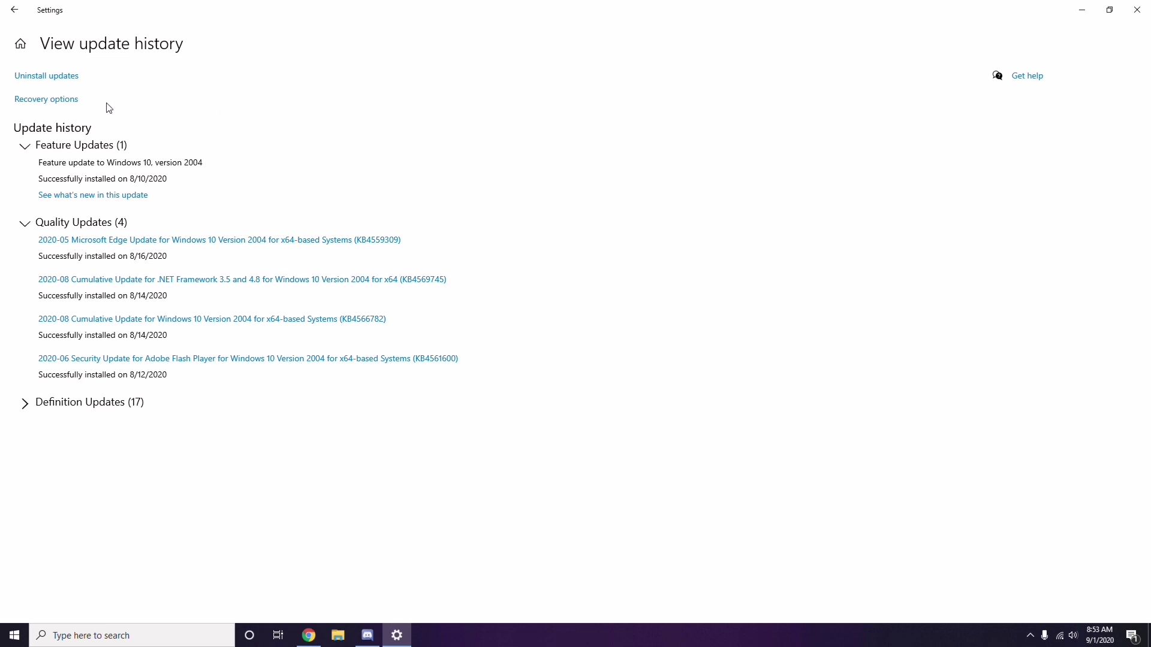
click(59, 81)
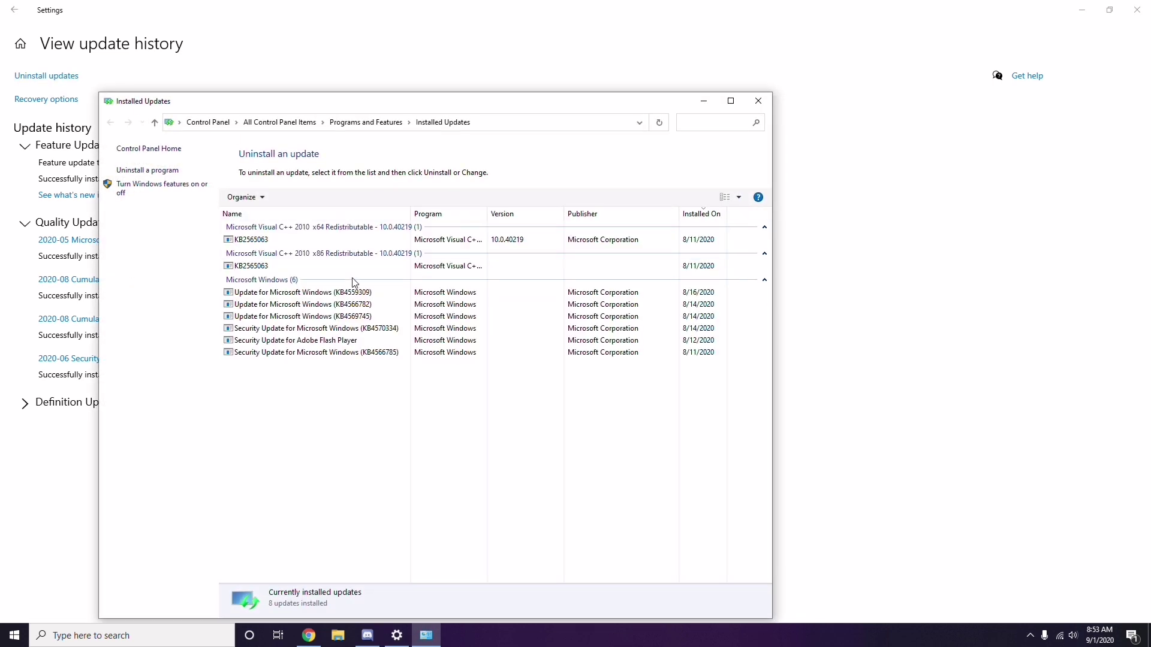
right_click(263, 243)
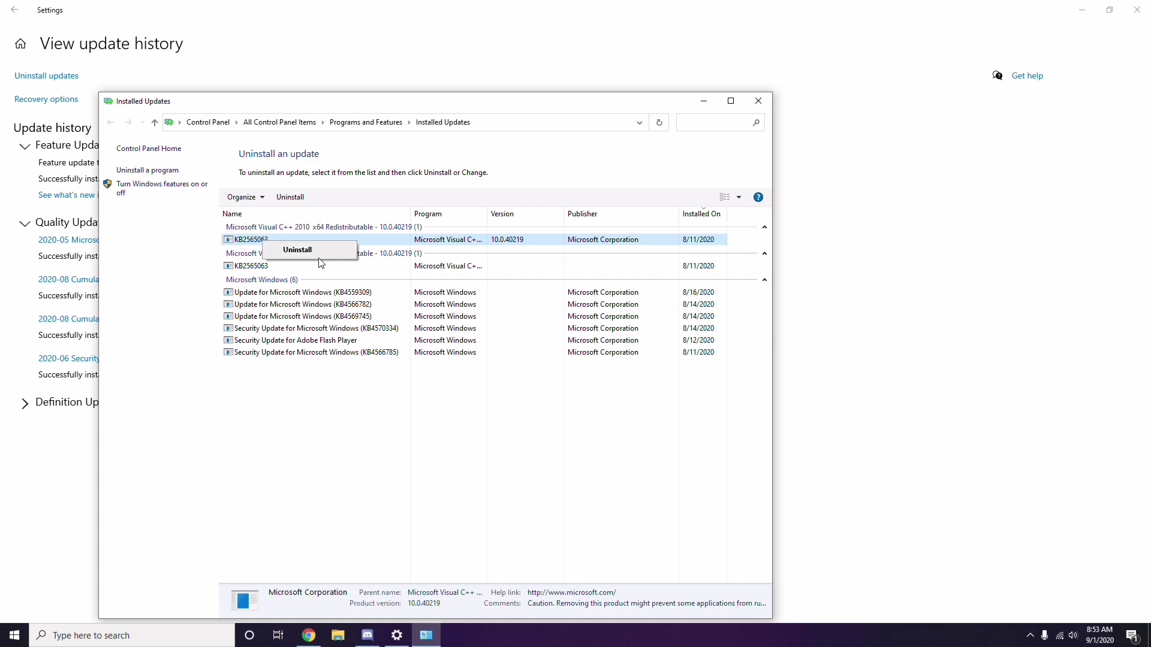
click(793, 234)
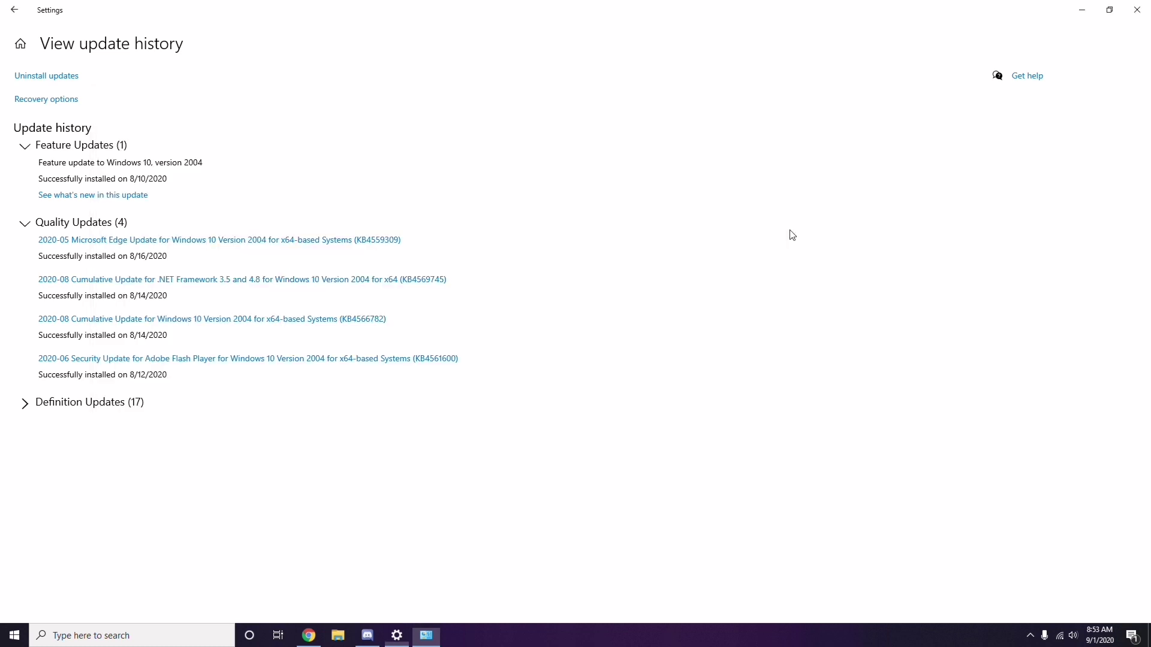
- Return to the Windows Settings home page, and close both Settings and the Installed Updates window
click(19, 13)
click(20, 13)
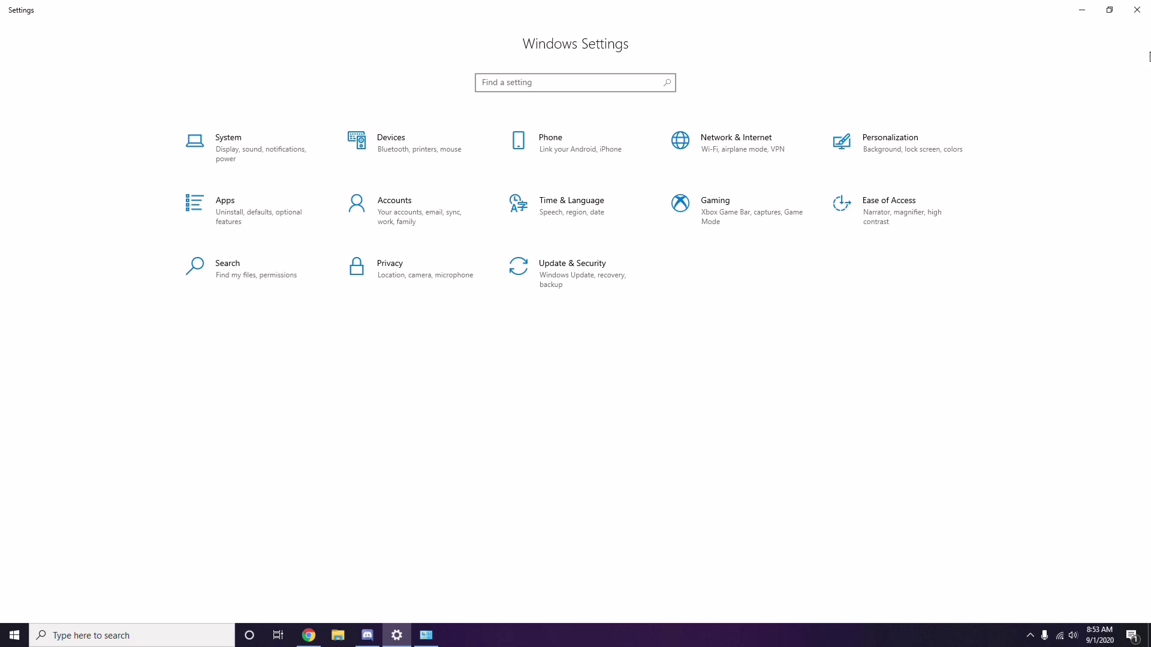
click(1136, 15)
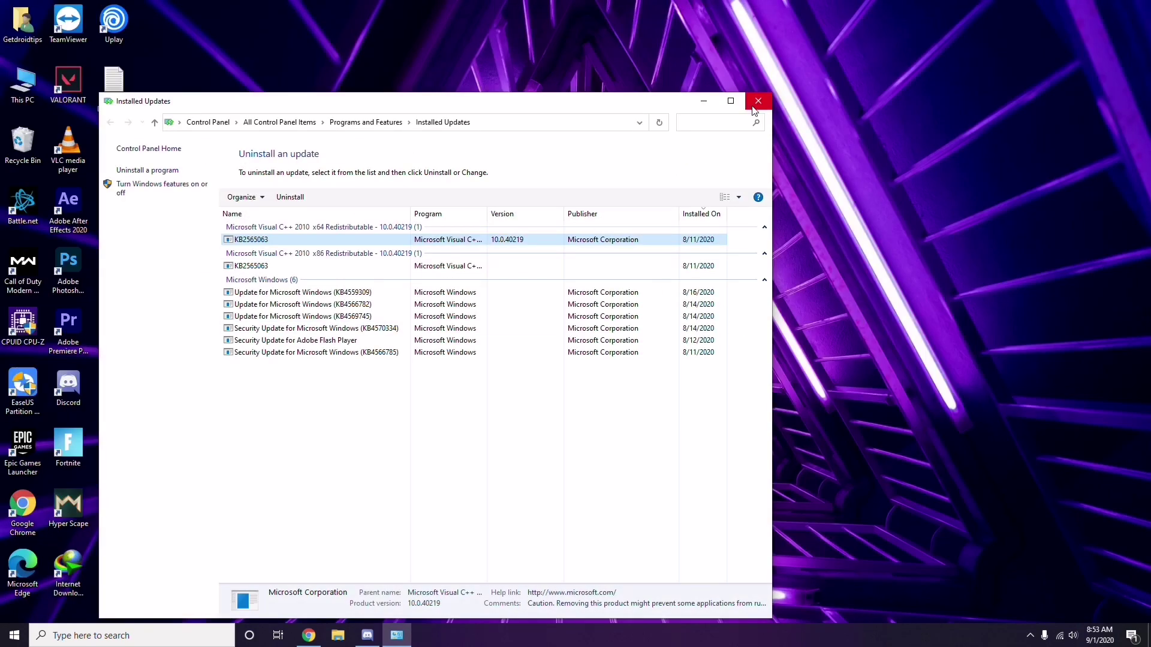
click(758, 97)
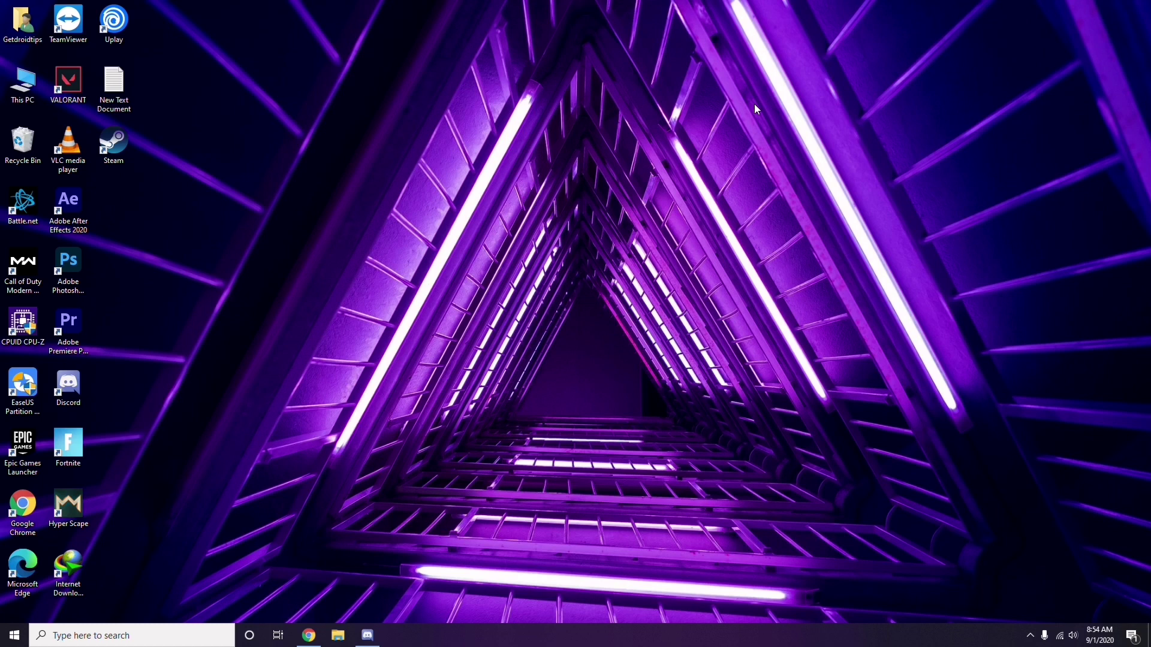
- Open the temporary files folder by running %temp%
key(super+r)
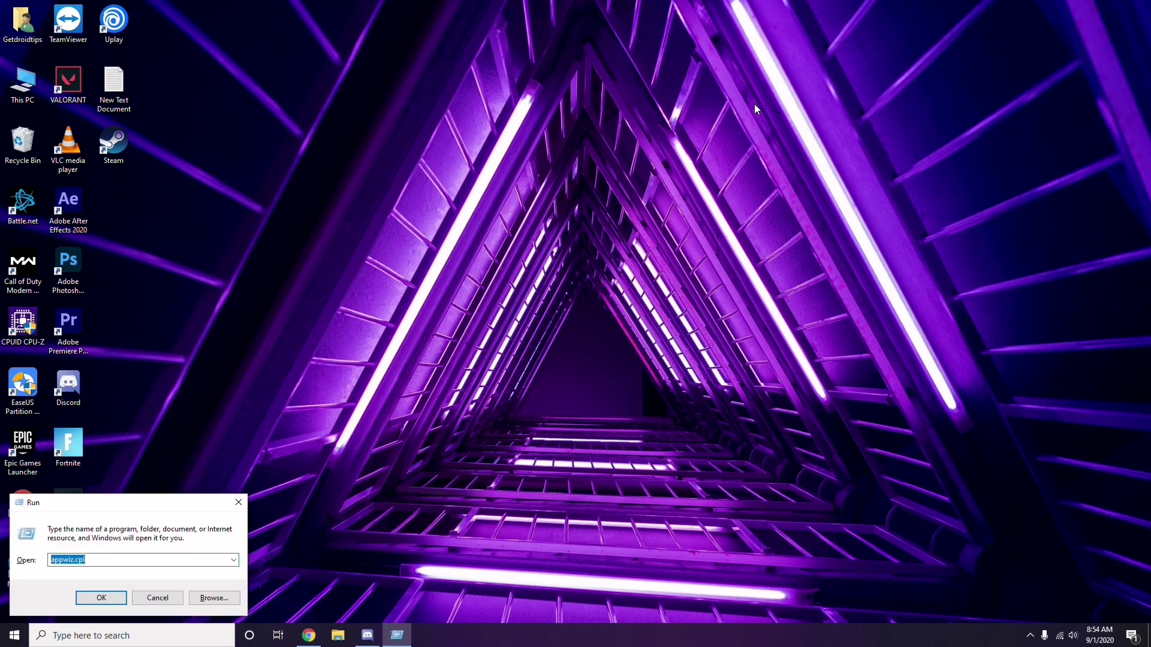
key(BackSpace)
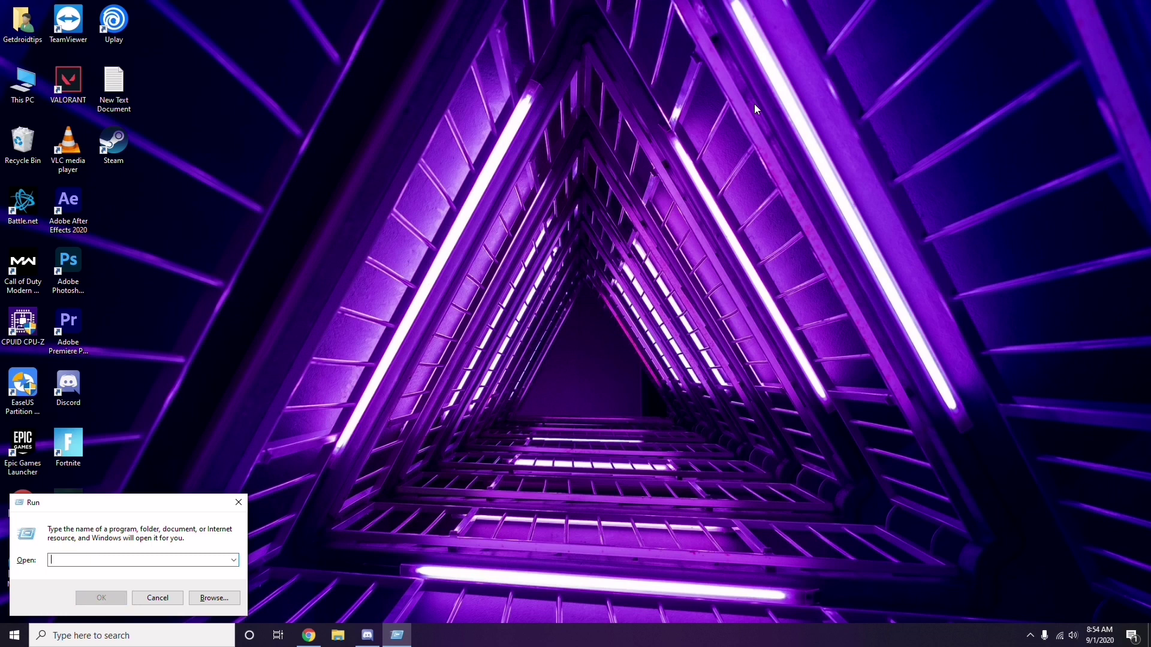
text(s)
key(BackSpace)
text(%)
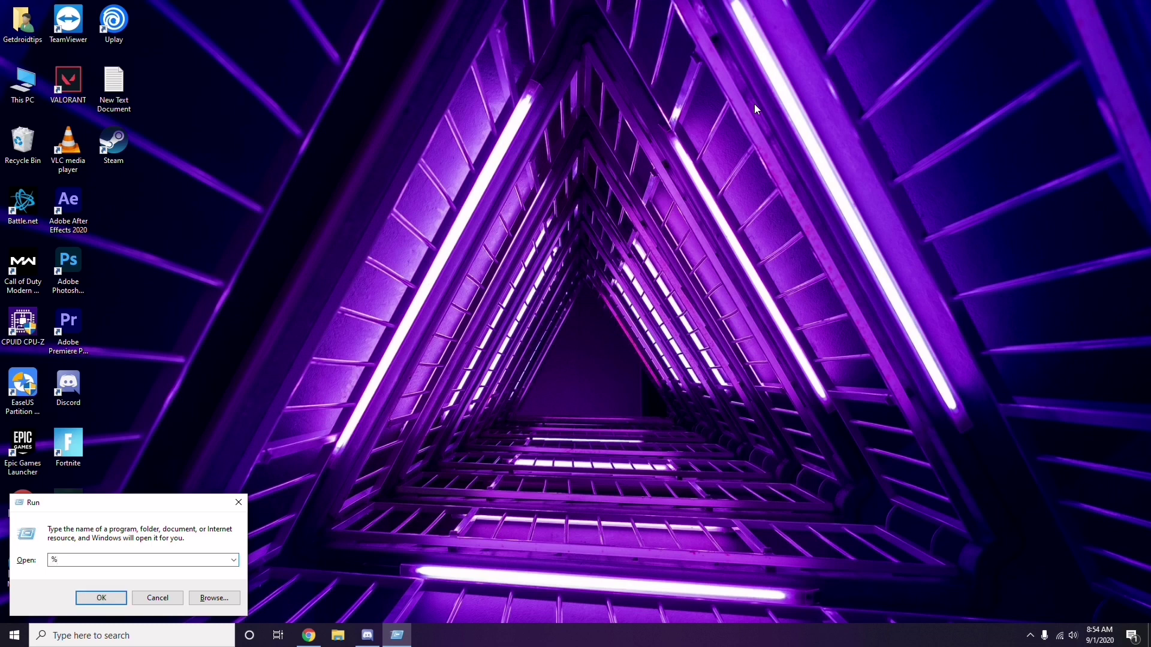
text(temp%)
click(102, 599)
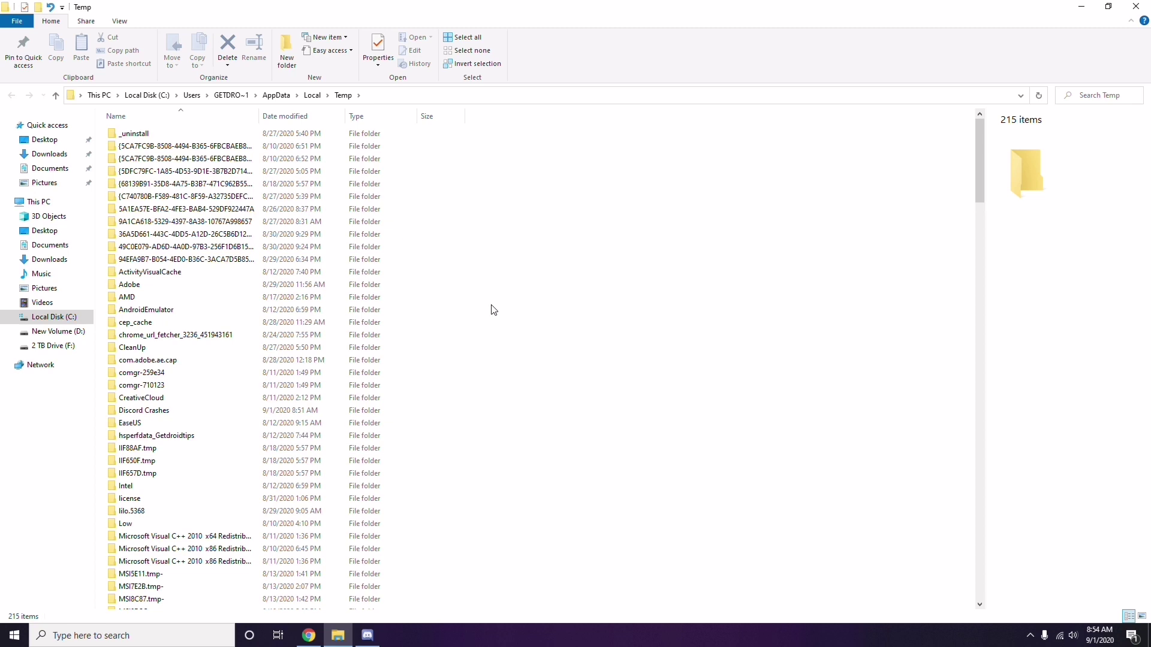
- Select all items in the Temp folder, clear the selection, and close the folder to return to a refreshed desktop
key(ctrl+a)
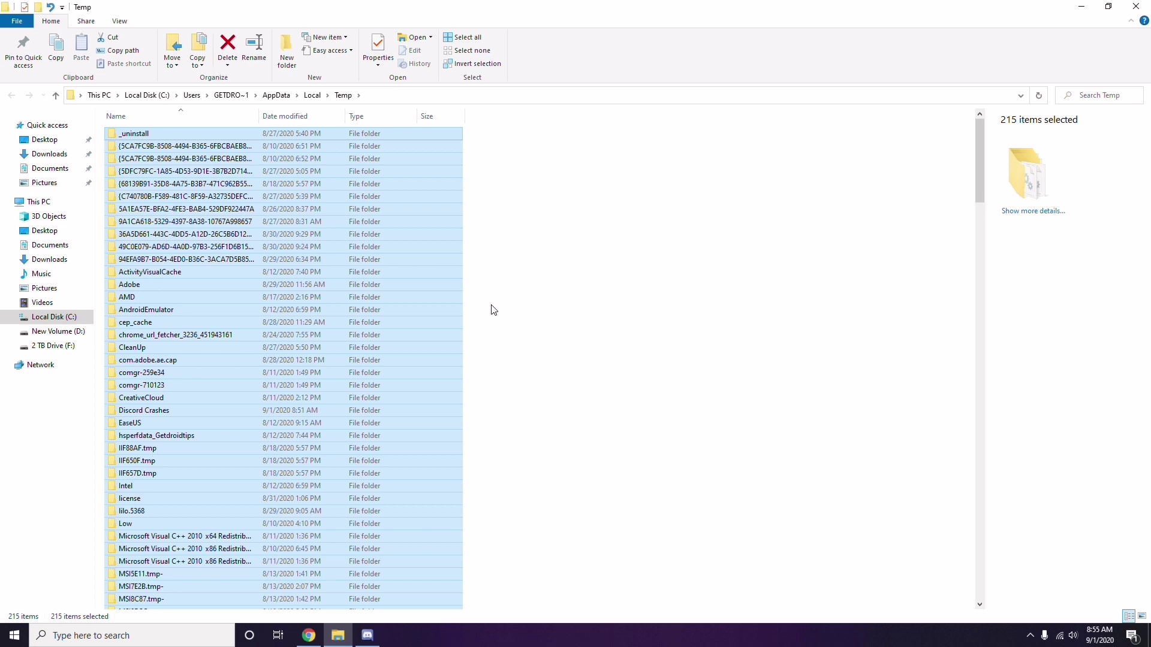
click(555, 303)
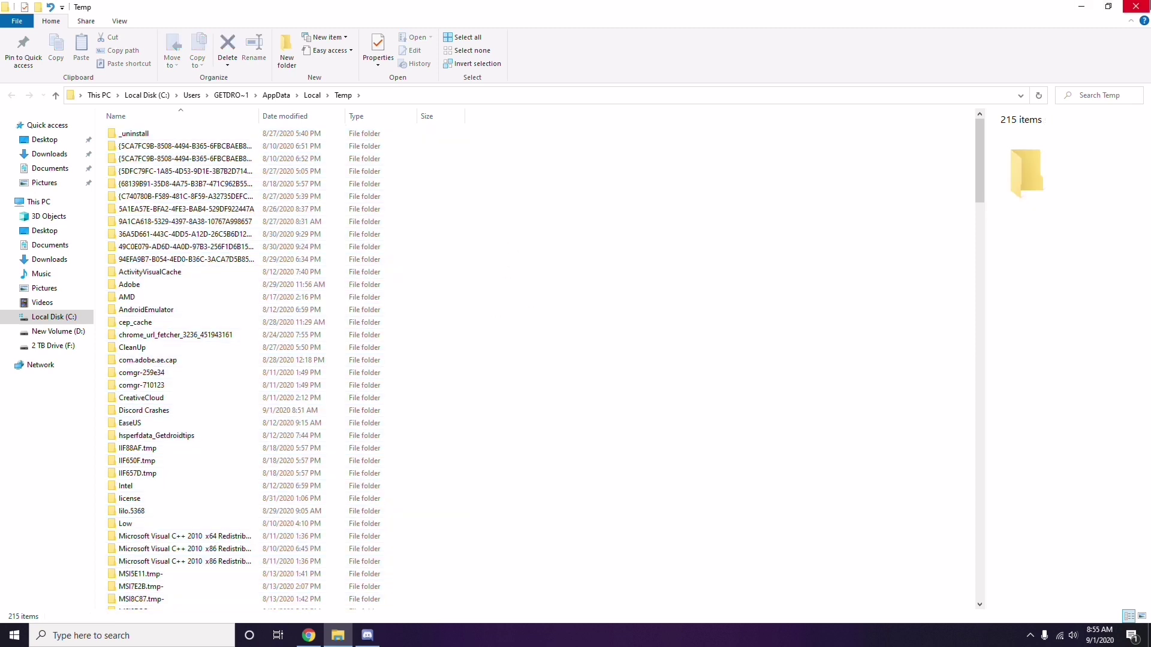
click(1136, 6)
right_click(441, 175)
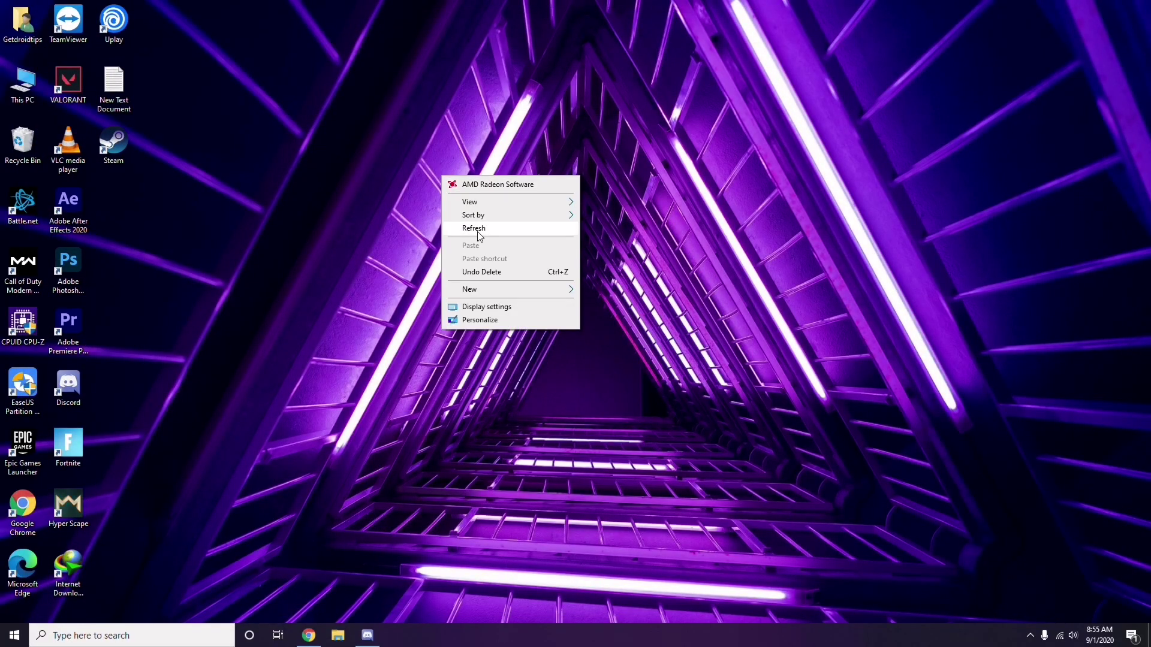
click(474, 228)
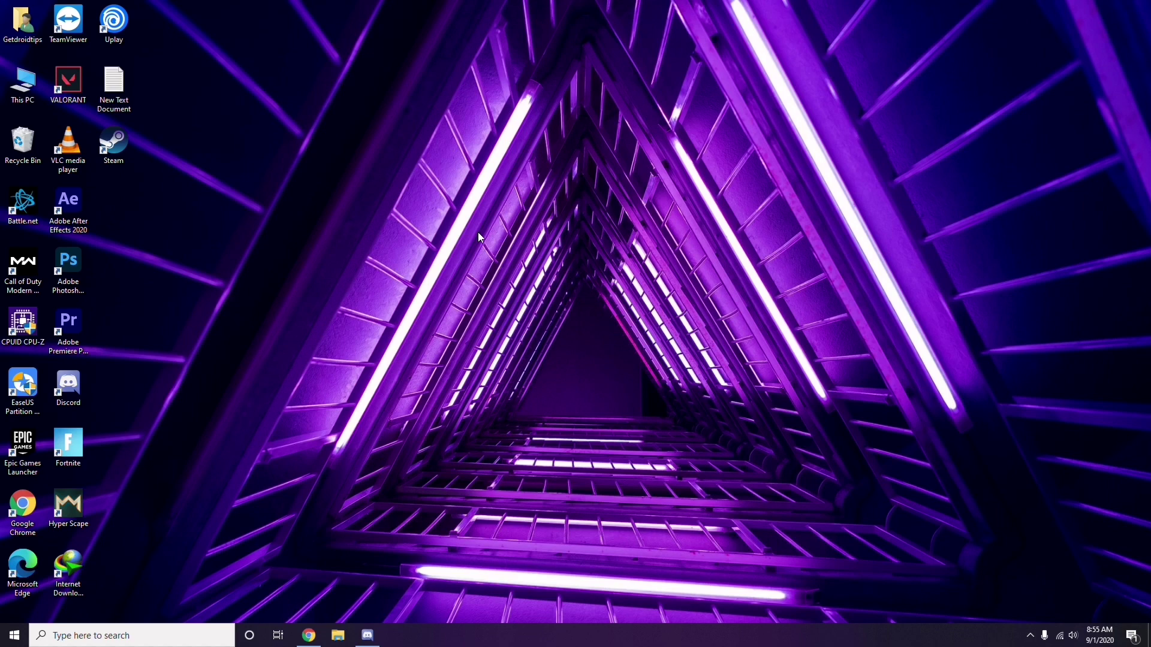
- Open AMD Radeon Software from the hidden background apps to check the graphics driver version and available update, and close it
click(1031, 635)
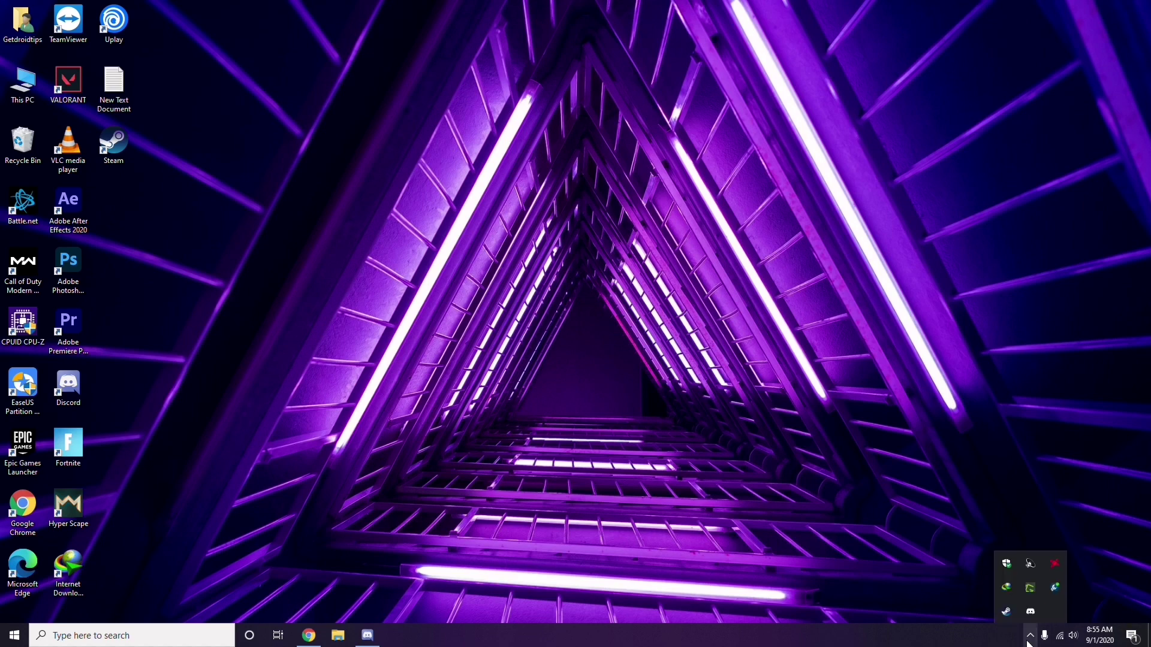
click(1051, 558)
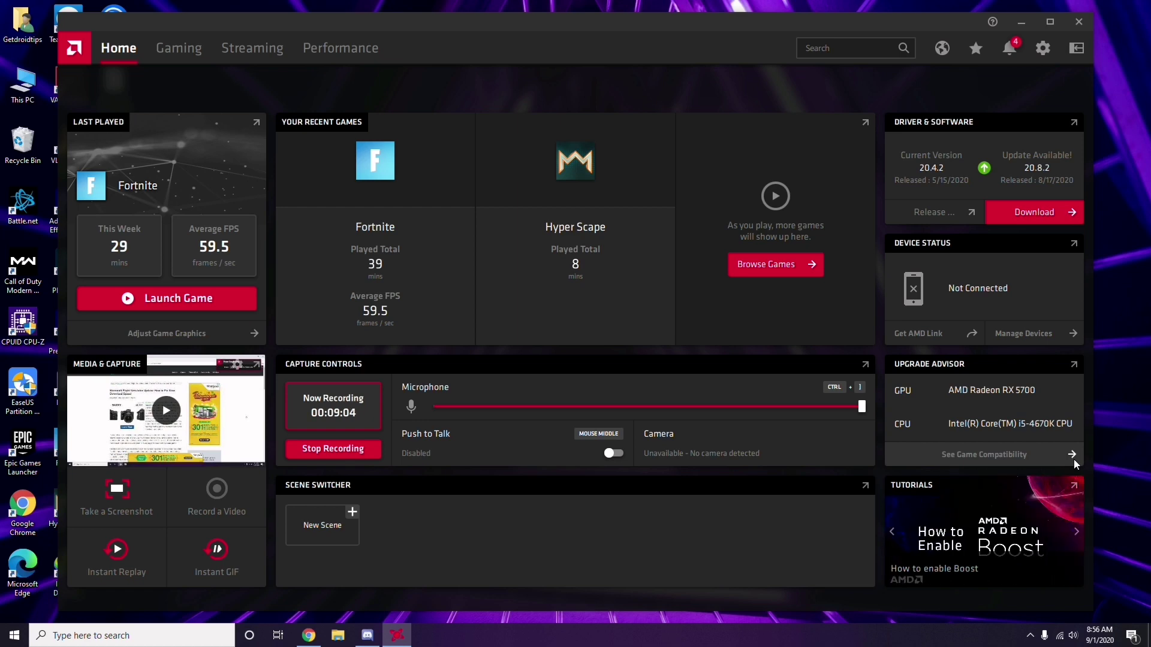
click(1083, 24)
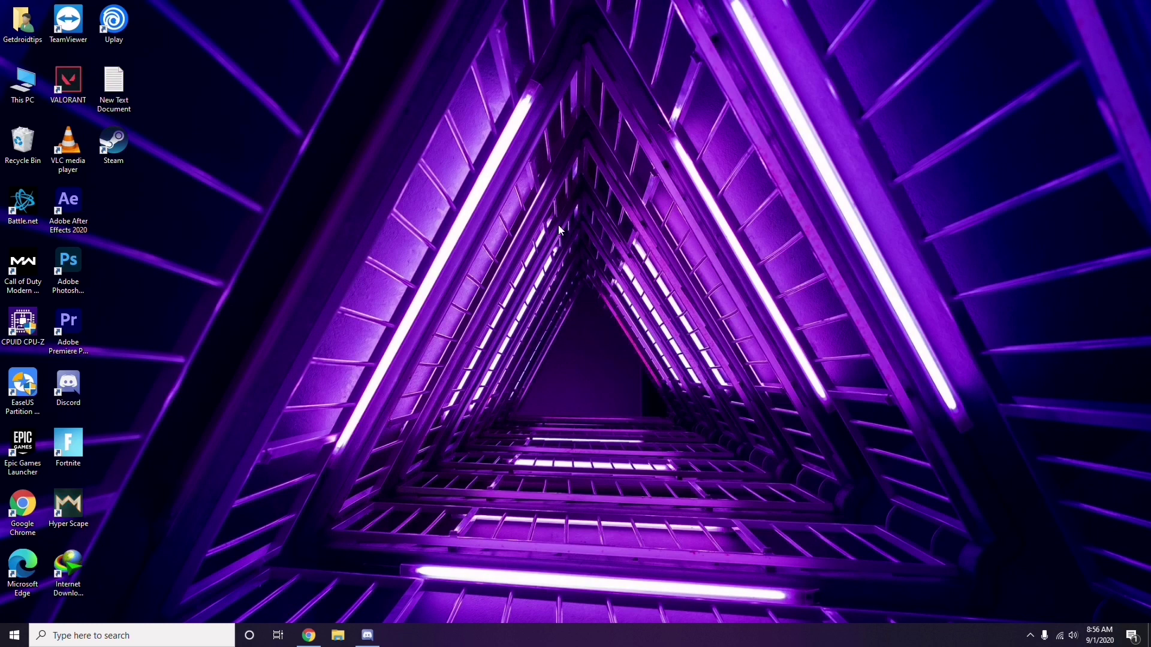
click(14, 636)
click(518, 445)
right_click(317, 275)
click(351, 328)
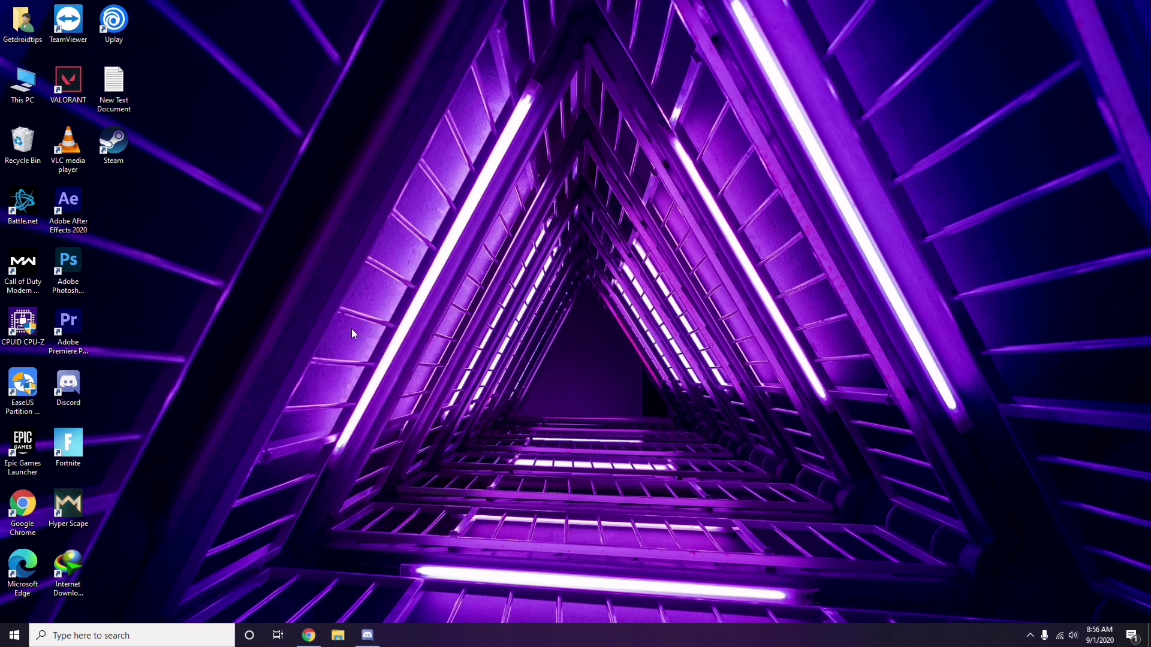